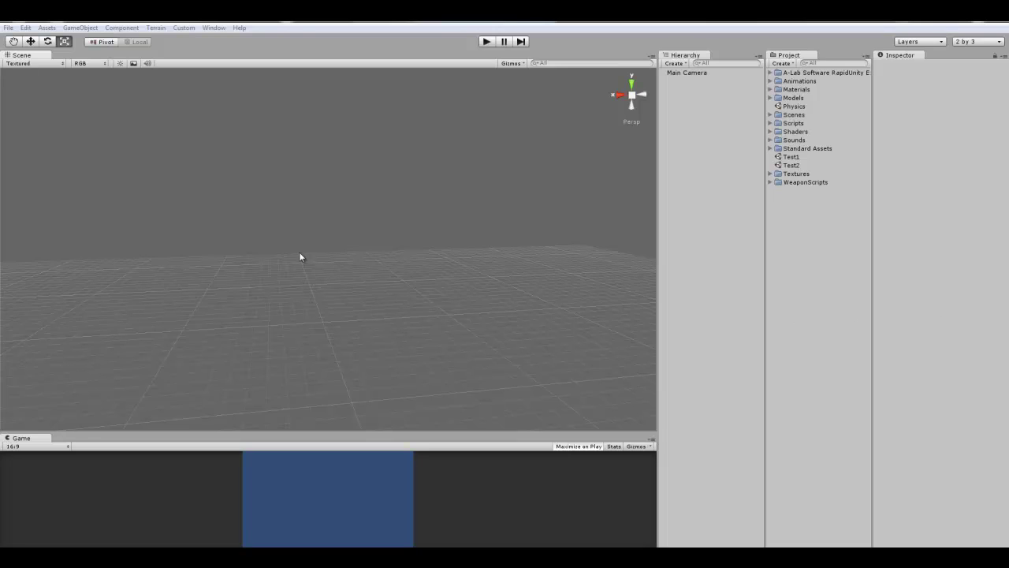
Step: Create a cube and scale it into a thin square platform of about 4.6 × 0.06 × 4.6 units
{"action": "left_click_drag", "start_coordinate": [300, 254], "coordinate": [433, 268], "text": "alt"}
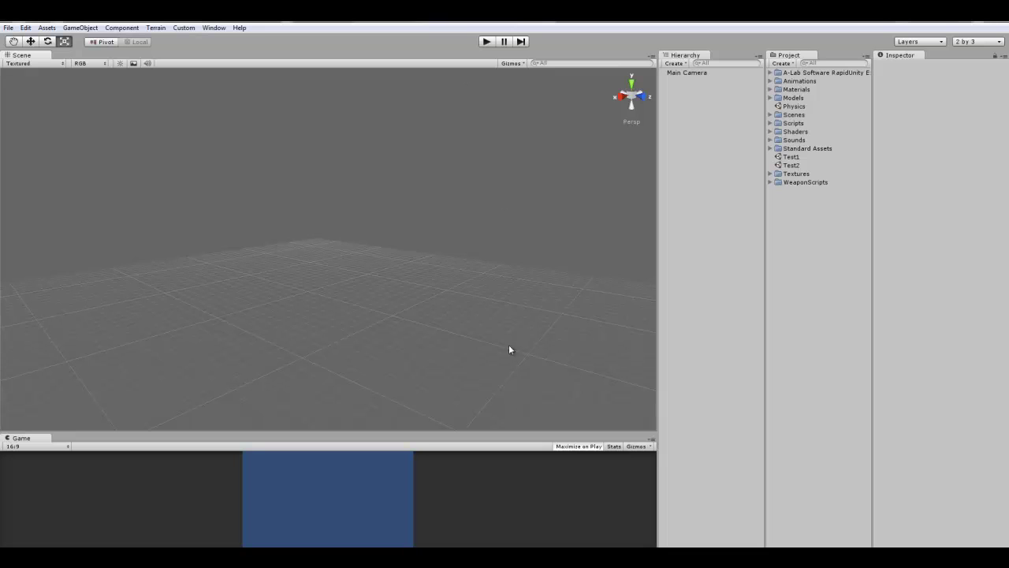
{"action": "left_click_drag", "start_coordinate": [500, 229], "coordinate": [521, 261], "text": "alt"}
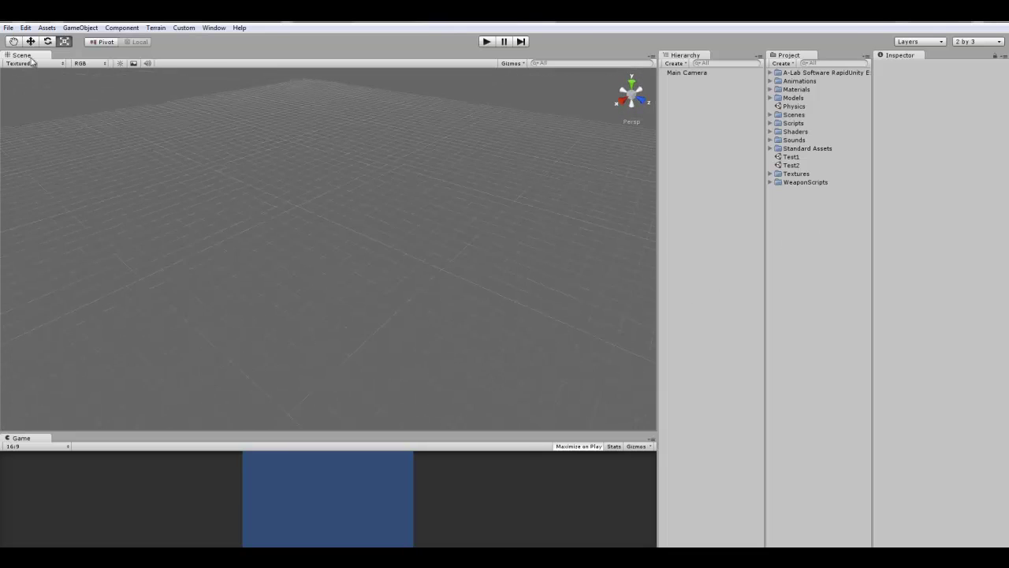
{"action": "left_click", "coordinate": [80, 28]}
{"action": "mouse_move", "coordinate": [123, 51]}
{"action": "left_click", "coordinate": [236, 153]}
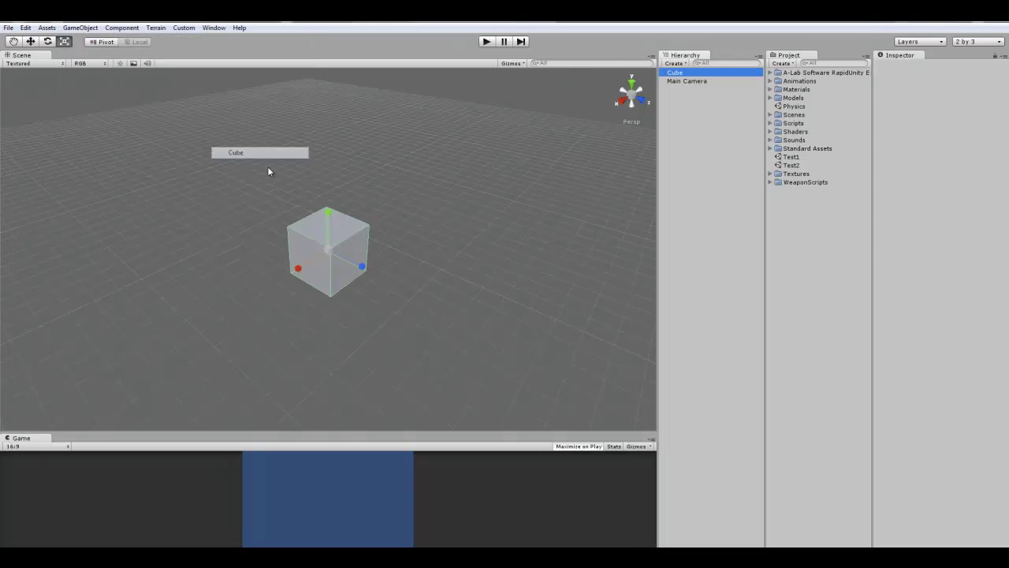
{"action": "scroll", "coordinate": [271, 292], "scroll_direction": "up", "scroll_amount": 3}
{"action": "left_click_drag", "start_coordinate": [271, 292], "coordinate": [327, 236], "text": "alt"}
Step: Create a sphere and raise it above the platform to about Y 100.7
{"action": "left_click", "coordinate": [81, 27]}
{"action": "mouse_move", "coordinate": [134, 55]}
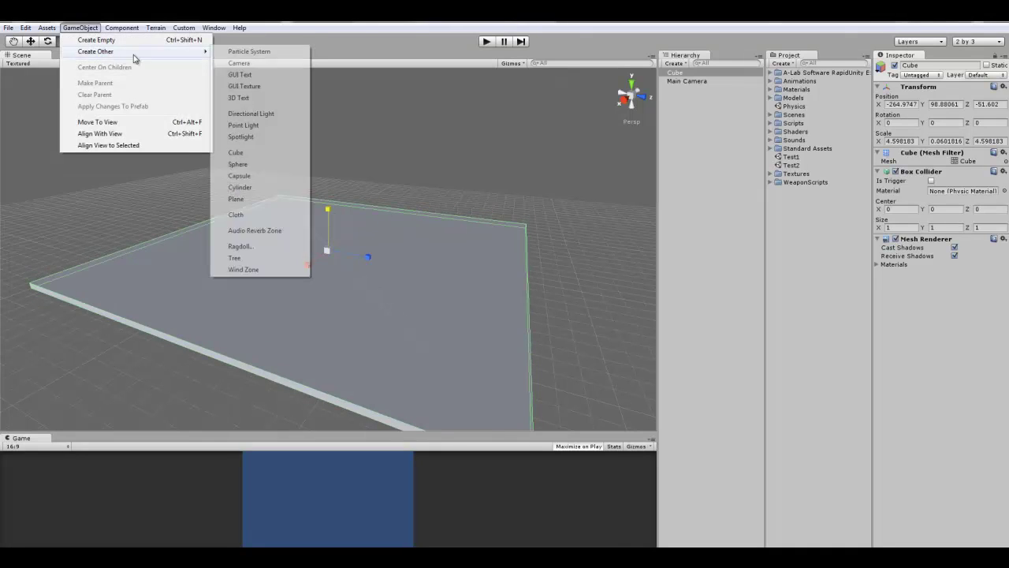
{"action": "left_click", "coordinate": [241, 164]}
{"action": "left_click_drag", "start_coordinate": [328, 211], "coordinate": [387, 226]}
{"action": "scroll", "coordinate": [339, 96], "scroll_direction": "down", "scroll_amount": 6}
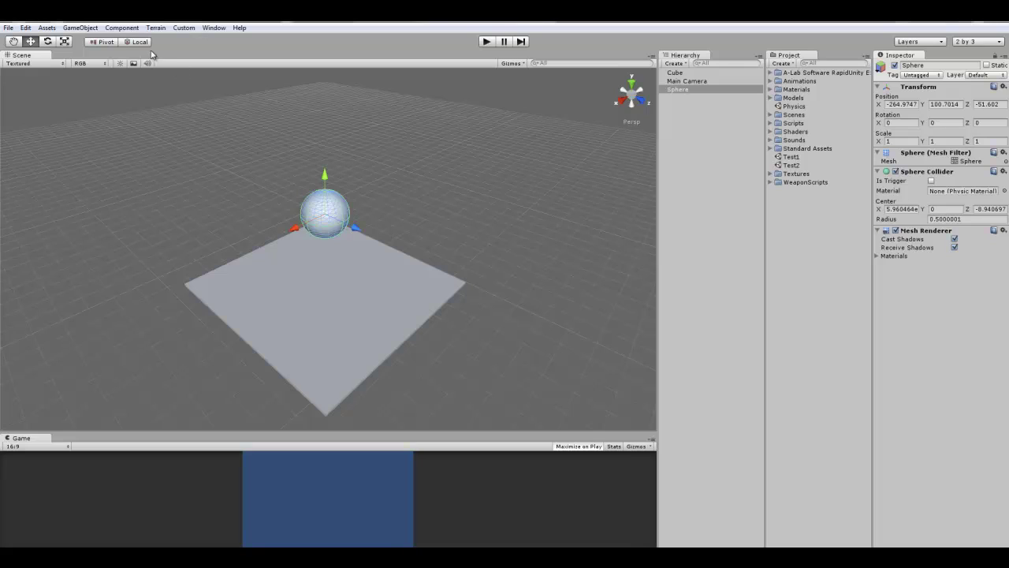
Step: Add a Rigidbody physics component to the sphere
{"action": "left_click", "coordinate": [57, 28]}
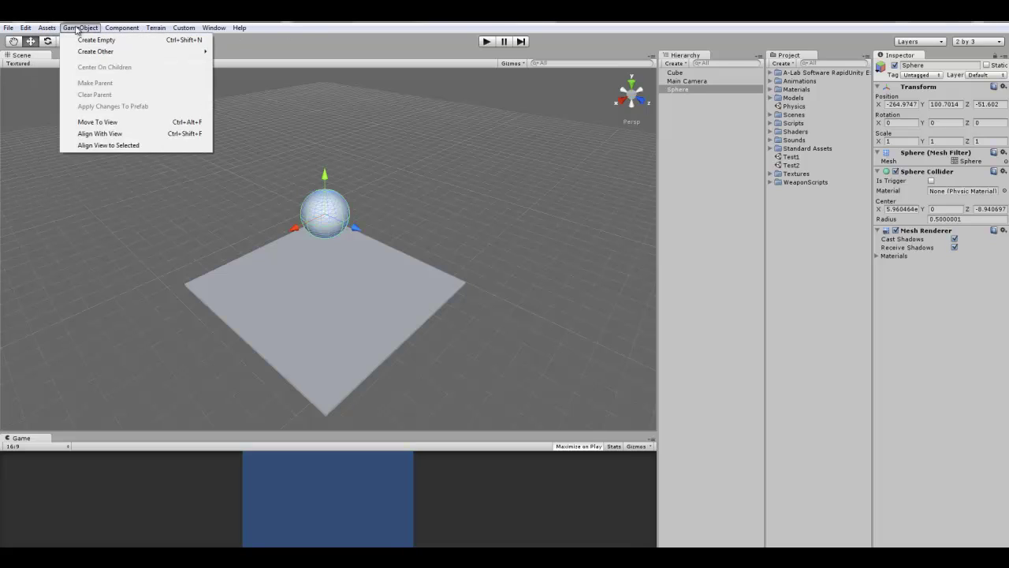
{"action": "left_click", "coordinate": [323, 214]}
{"action": "left_click_drag", "start_coordinate": [324, 213], "coordinate": [426, 213], "text": "alt"}
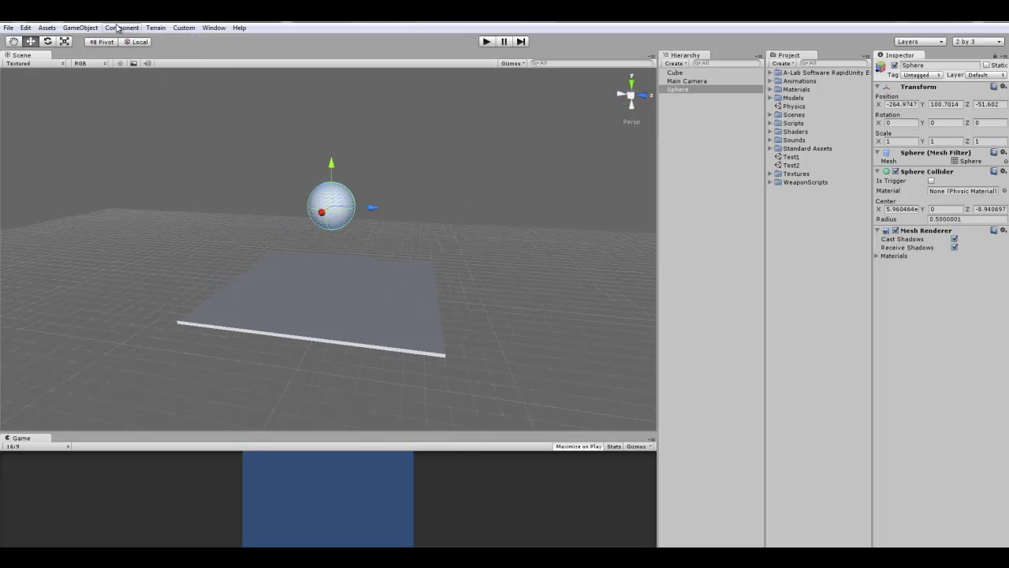
{"action": "left_click", "coordinate": [121, 28]}
{"action": "mouse_move", "coordinate": [149, 63]}
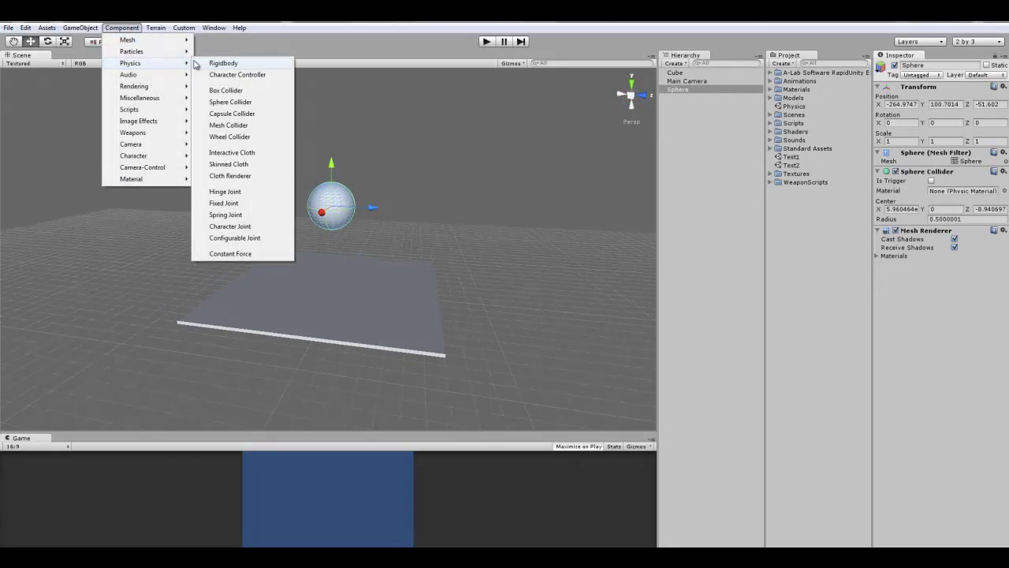
{"action": "left_click", "coordinate": [244, 67]}
{"action": "left_click_drag", "start_coordinate": [266, 94], "coordinate": [297, 169], "text": "alt"}
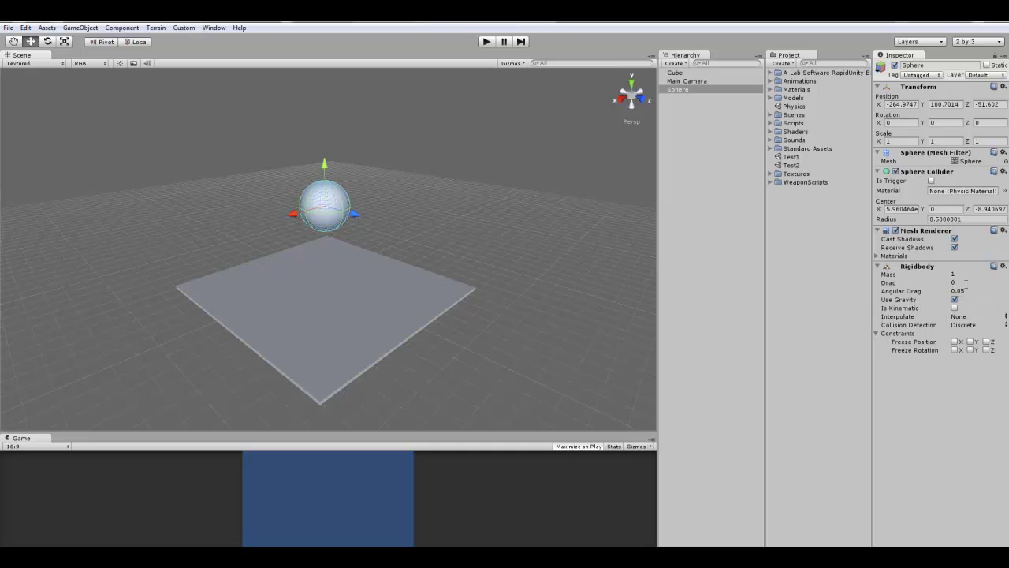
Step: Examine the sphere hovering over the platform from several angles and distances
{"action": "left_click_drag", "start_coordinate": [646, 287], "coordinate": [587, 304], "text": "alt"}
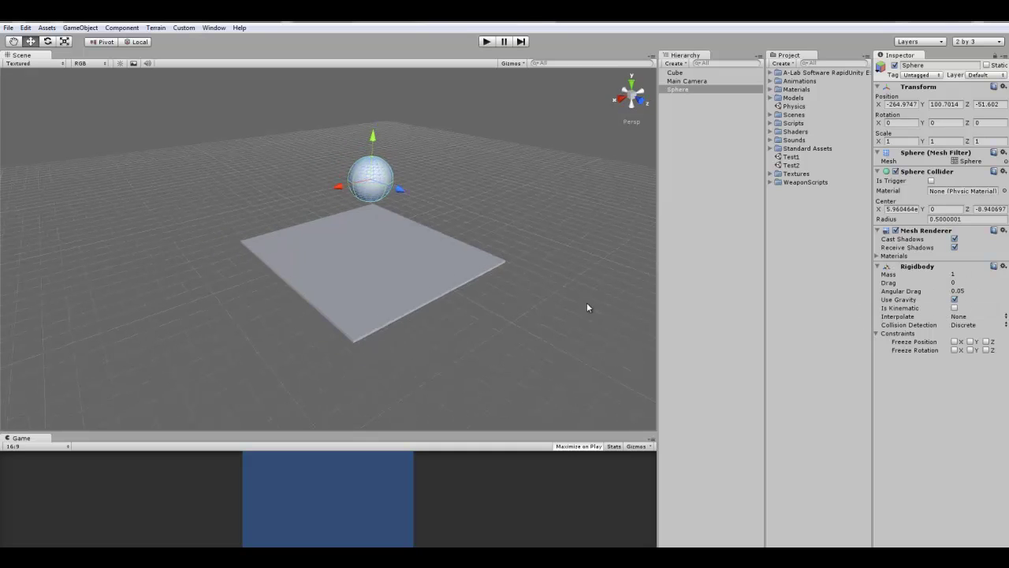
{"action": "scroll", "coordinate": [551, 298], "scroll_direction": "down", "scroll_amount": 5}
{"action": "left_click_drag", "start_coordinate": [460, 291], "coordinate": [469, 322], "text": "alt"}
{"action": "right_click_drag", "start_coordinate": [469, 321], "coordinate": [480, 306]}
{"action": "scroll", "coordinate": [480, 306], "scroll_direction": "up", "scroll_amount": 6}
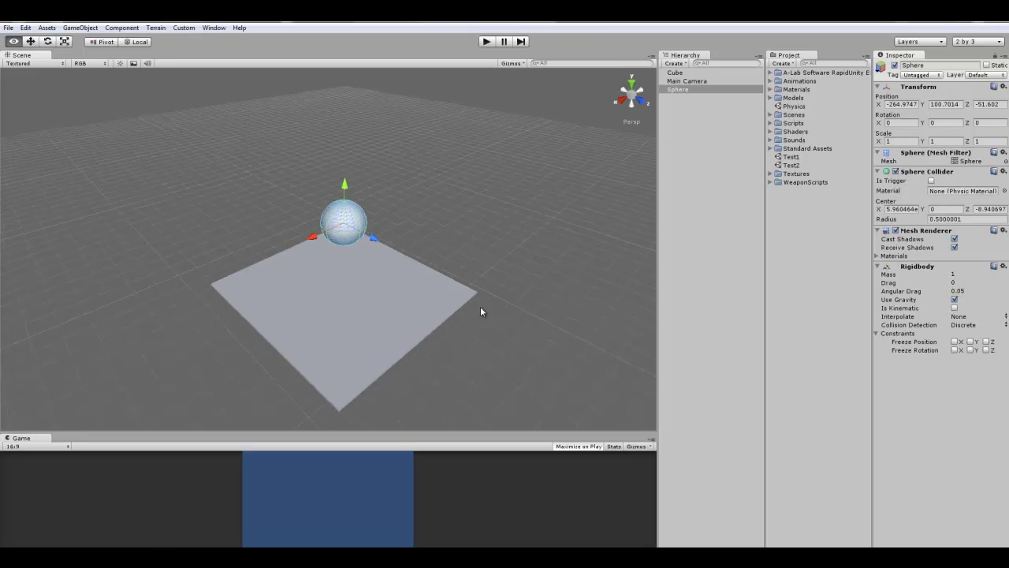
{"action": "left_click_drag", "start_coordinate": [480, 305], "coordinate": [508, 224], "text": "alt"}
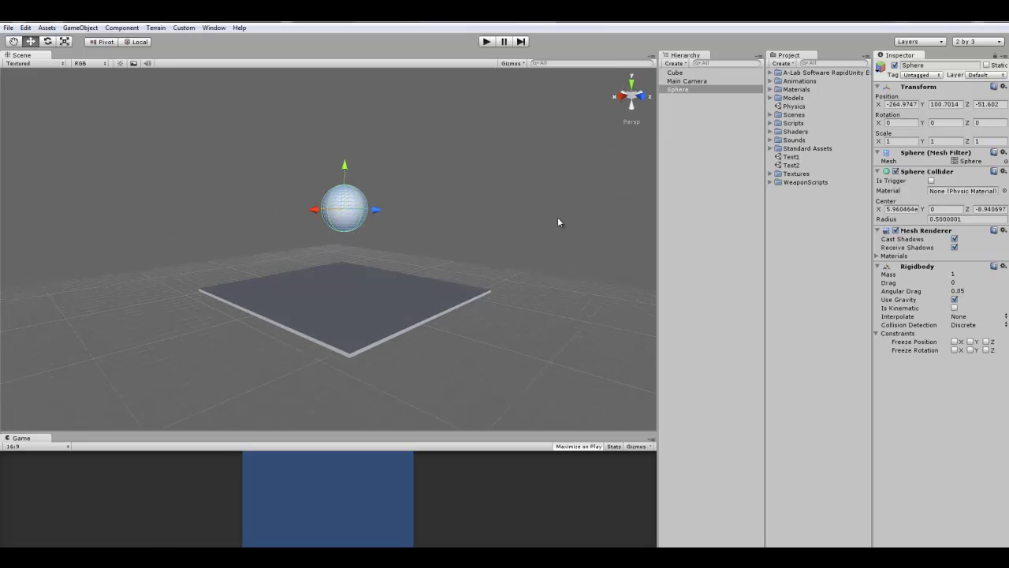
{"action": "scroll", "coordinate": [443, 232], "scroll_direction": "up", "scroll_amount": 4}
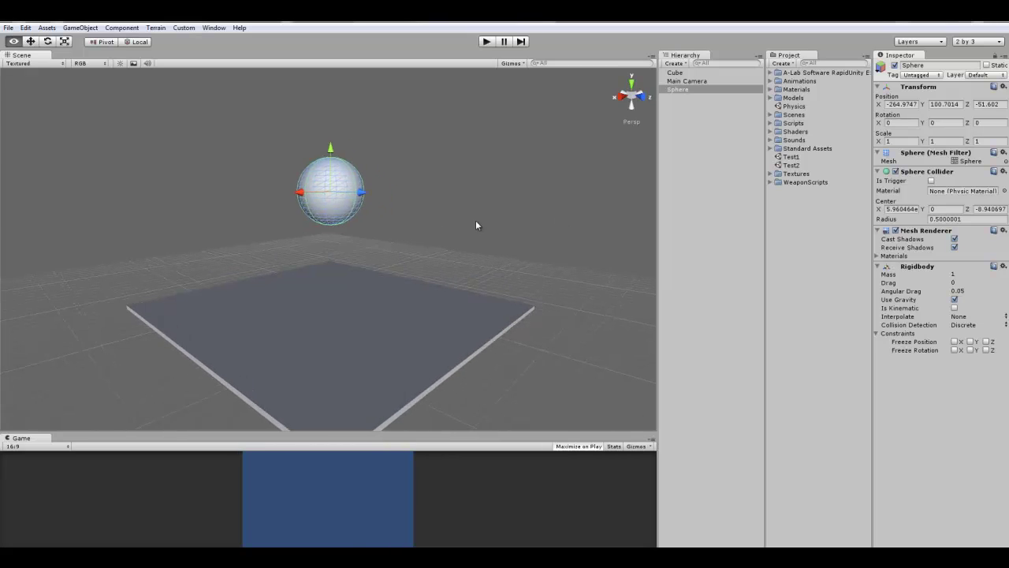
{"action": "left_click_drag", "start_coordinate": [479, 221], "coordinate": [410, 257], "text": "alt"}
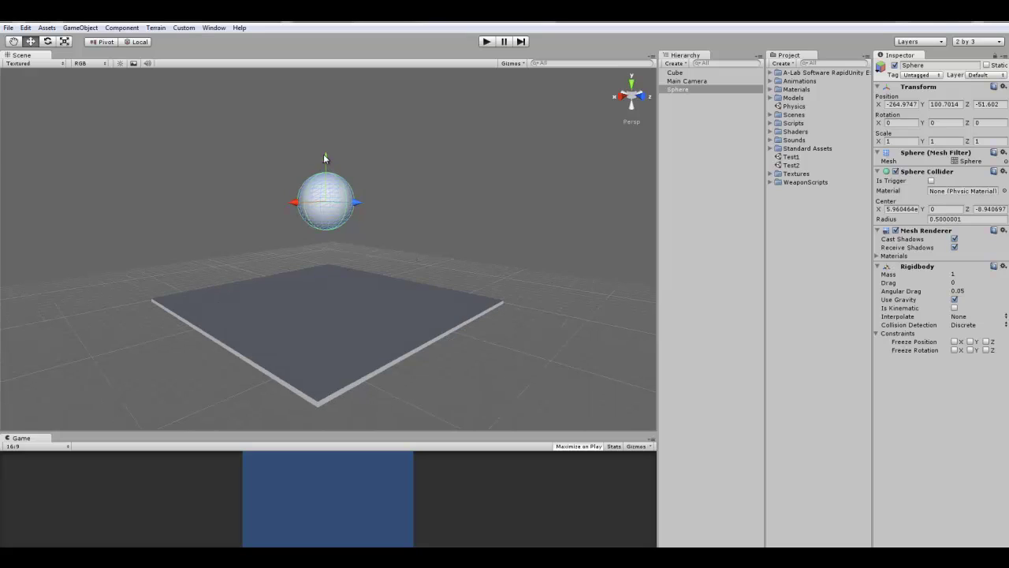
Step: Lower the sphere along its vertical axis to about Y 99.64, close above the platform
{"action": "left_click_drag", "start_coordinate": [324, 158], "coordinate": [367, 316]}
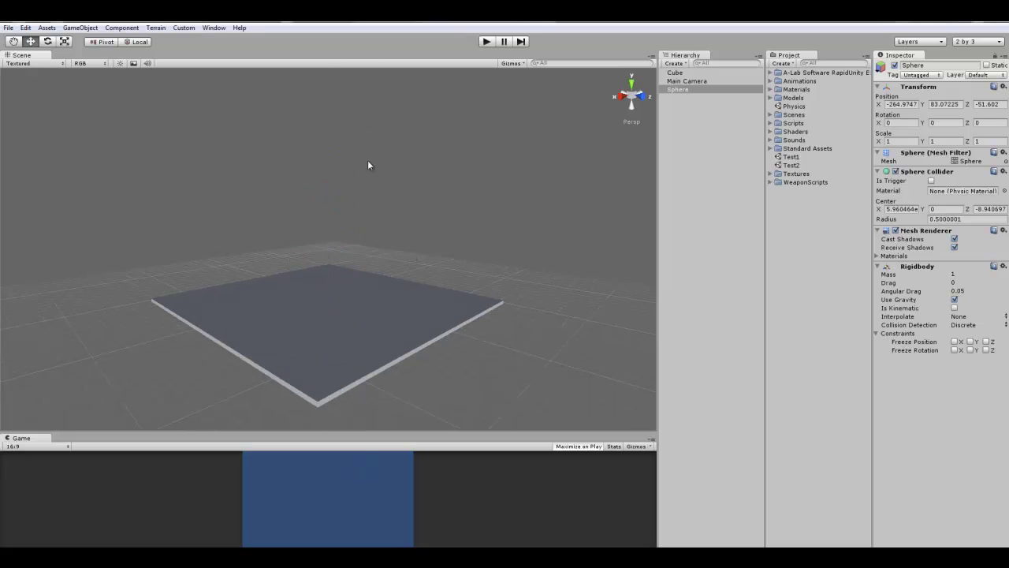
{"action": "left_click_drag", "start_coordinate": [317, 81], "coordinate": [364, 226]}
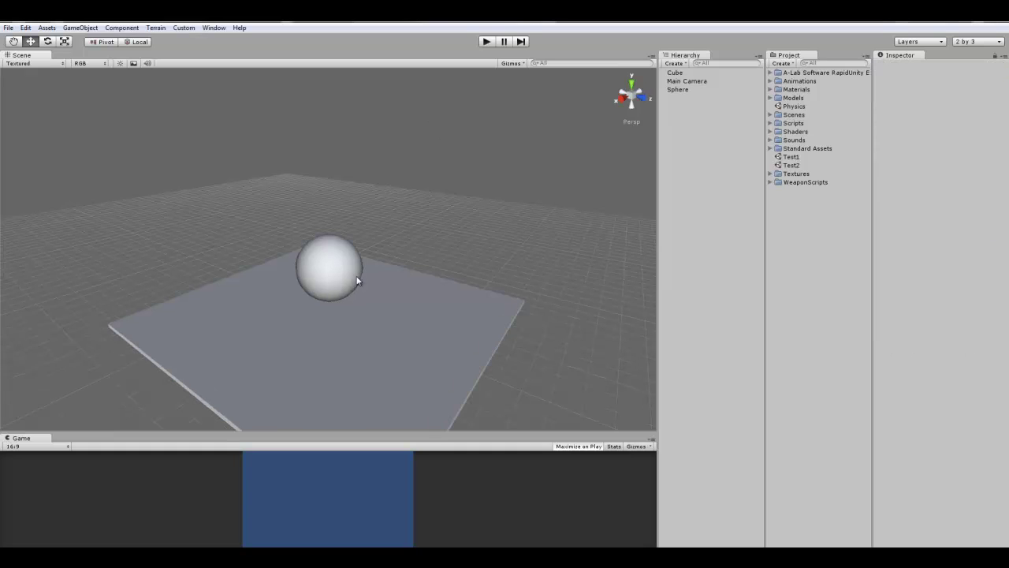
{"action": "left_click", "coordinate": [340, 276]}
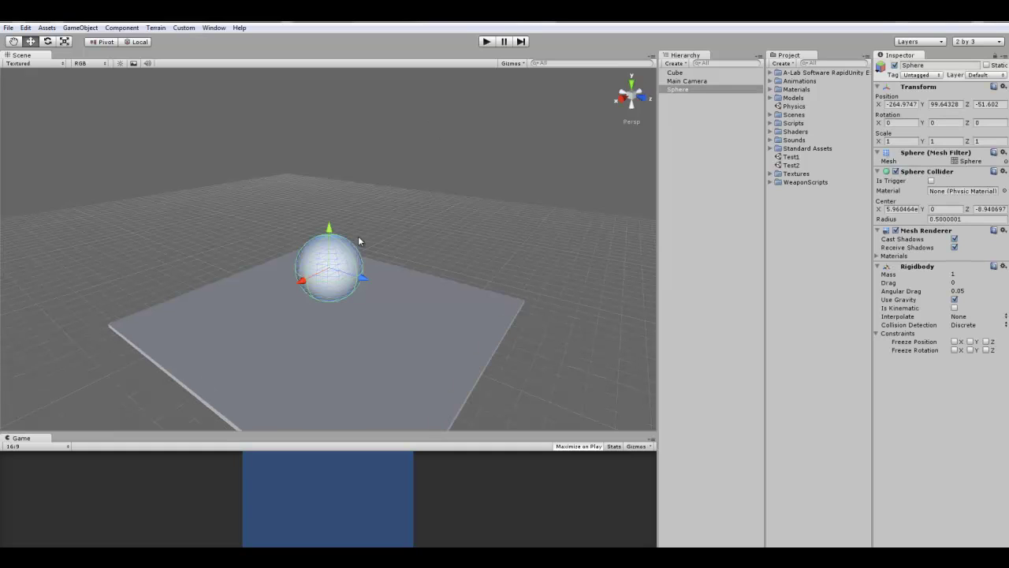
{"action": "left_click", "coordinate": [402, 227]}
{"action": "left_click", "coordinate": [334, 279]}
{"action": "left_click", "coordinate": [426, 233]}
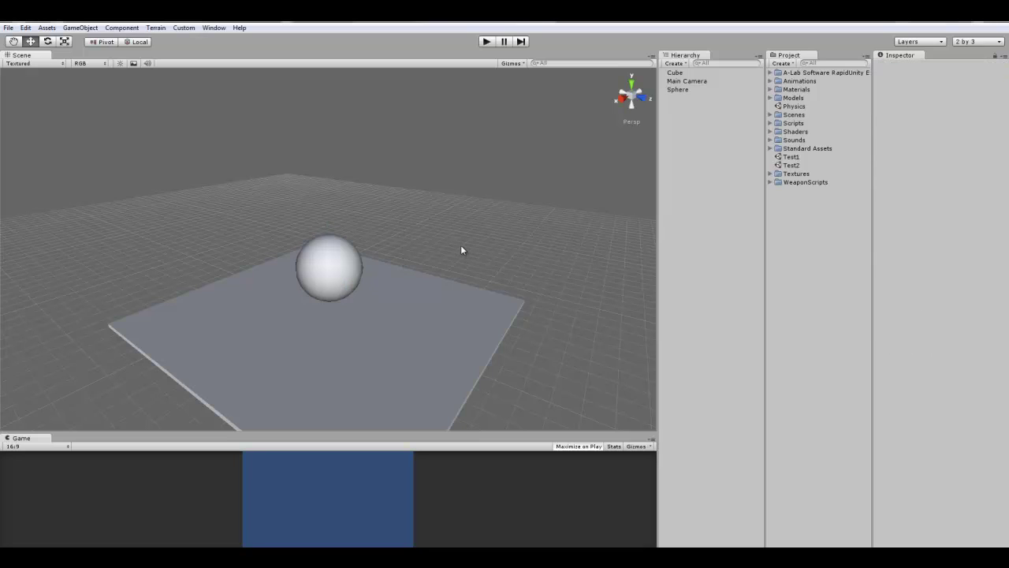
Step: Set the mass of the sphere's Rigidbody to 15
{"action": "left_click", "coordinate": [364, 281]}
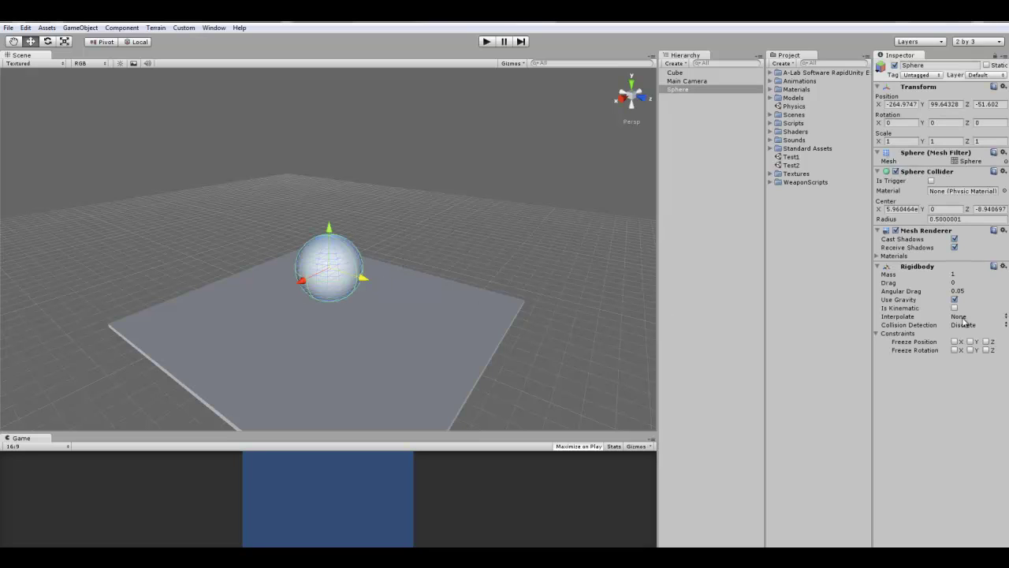
{"action": "left_click", "coordinate": [967, 272]}
{"action": "scroll", "coordinate": [415, 257], "scroll_direction": "down", "scroll_amount": 10}
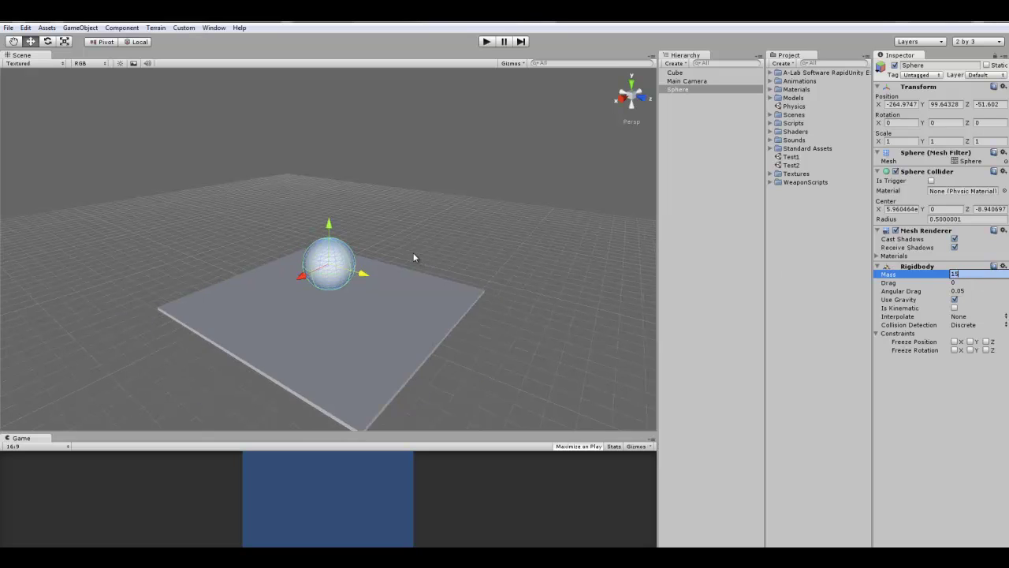
{"action": "scroll", "coordinate": [428, 245], "scroll_direction": "up", "scroll_amount": 5}
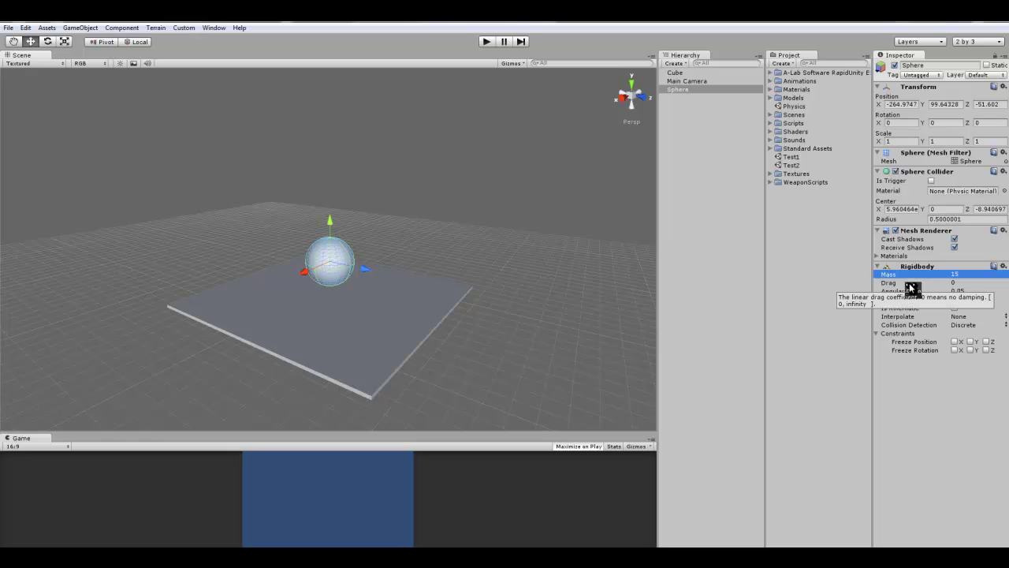
Step: Reposition the sphere over the platform at about X -265.26, Y 99.74, Z -51.42
{"action": "left_click_drag", "start_coordinate": [372, 250], "coordinate": [362, 273], "text": "alt"}
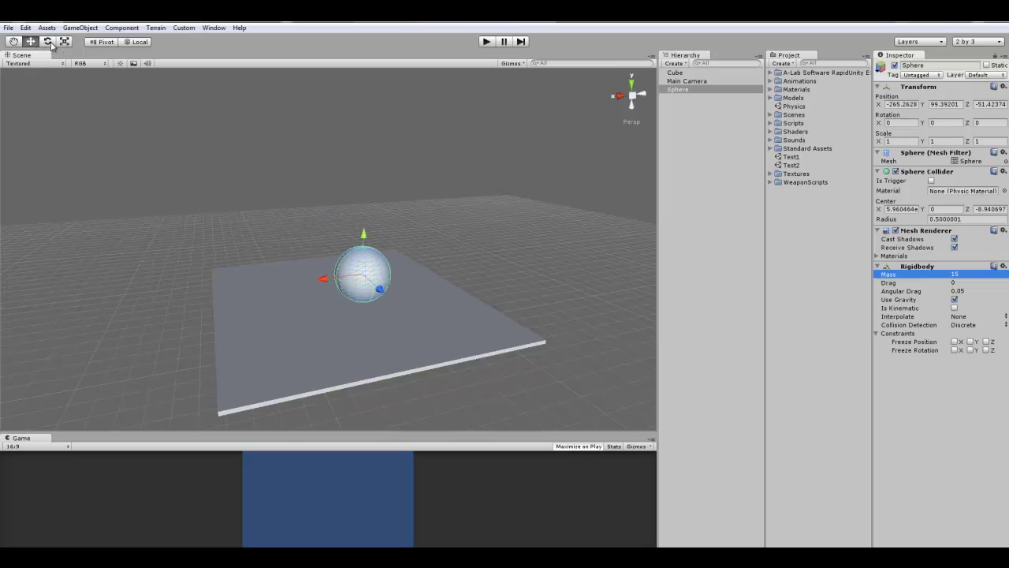
{"action": "scroll", "coordinate": [374, 296], "scroll_direction": "up", "scroll_amount": 2}
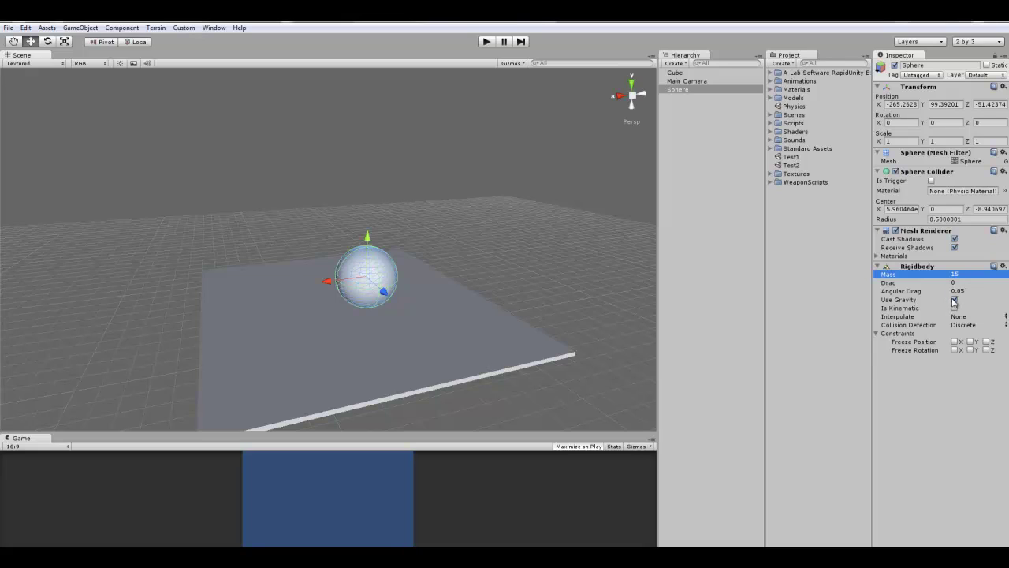
{"action": "scroll", "coordinate": [397, 261], "scroll_direction": "up", "scroll_amount": 2}
{"action": "left_click_drag", "start_coordinate": [397, 261], "coordinate": [456, 251], "text": "alt"}
{"action": "scroll", "coordinate": [371, 217], "scroll_direction": "up", "scroll_amount": 3}
{"action": "scroll", "coordinate": [455, 251], "scroll_direction": "down", "scroll_amount": 6}
{"action": "left_click_drag", "start_coordinate": [504, 276], "coordinate": [546, 281], "text": "alt"}
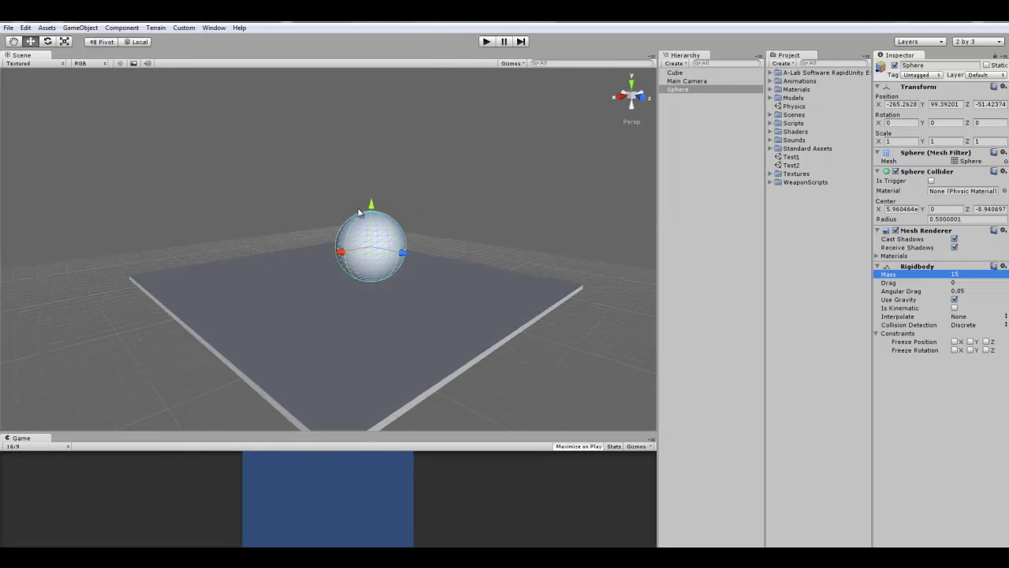
{"action": "mouse_move", "coordinate": [368, 217]}
{"action": "left_mouse_down"}
{"action": "mouse_move", "coordinate": [371, 106]}
{"action": "mouse_move", "coordinate": [371, 231]}
{"action": "mouse_move", "coordinate": [371, 141]}
{"action": "mouse_move", "coordinate": [371, 206]}
{"action": "mouse_move", "coordinate": [371, 197]}
{"action": "left_mouse_up"}
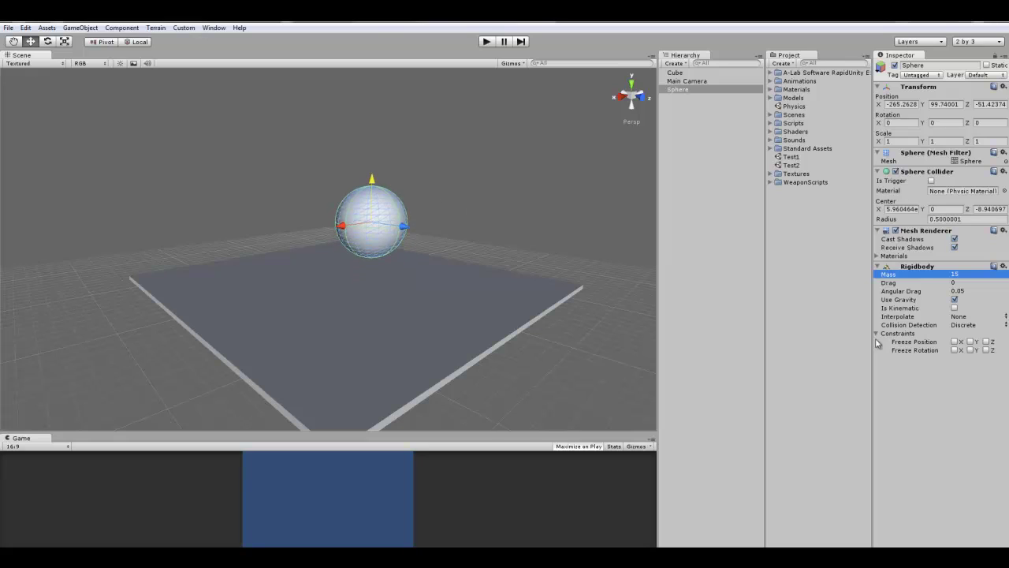
Step: Open the project's Physics settings, inspect the X, Y and Z gravity values, and collapse the Gravity and Layer Collision Matrix sections
{"action": "left_click", "coordinate": [953, 300]}
{"action": "left_click", "coordinate": [24, 29]}
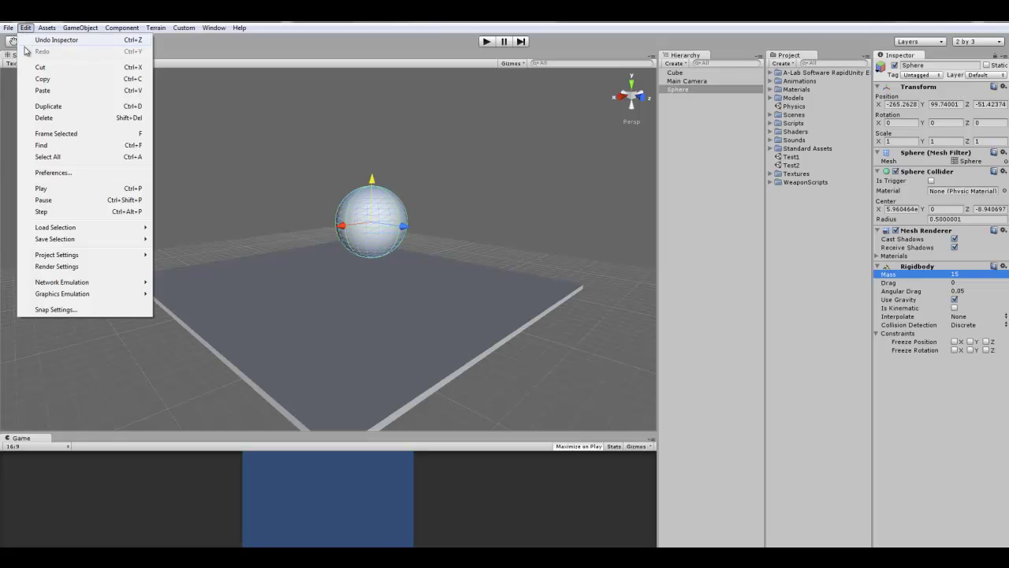
{"action": "mouse_move", "coordinate": [86, 257]}
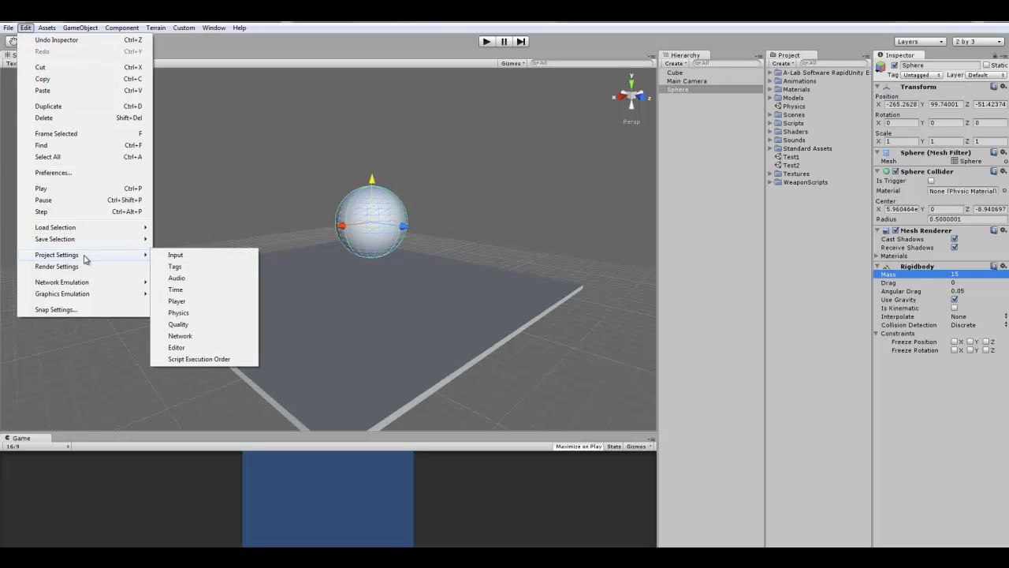
{"action": "left_click", "coordinate": [210, 314]}
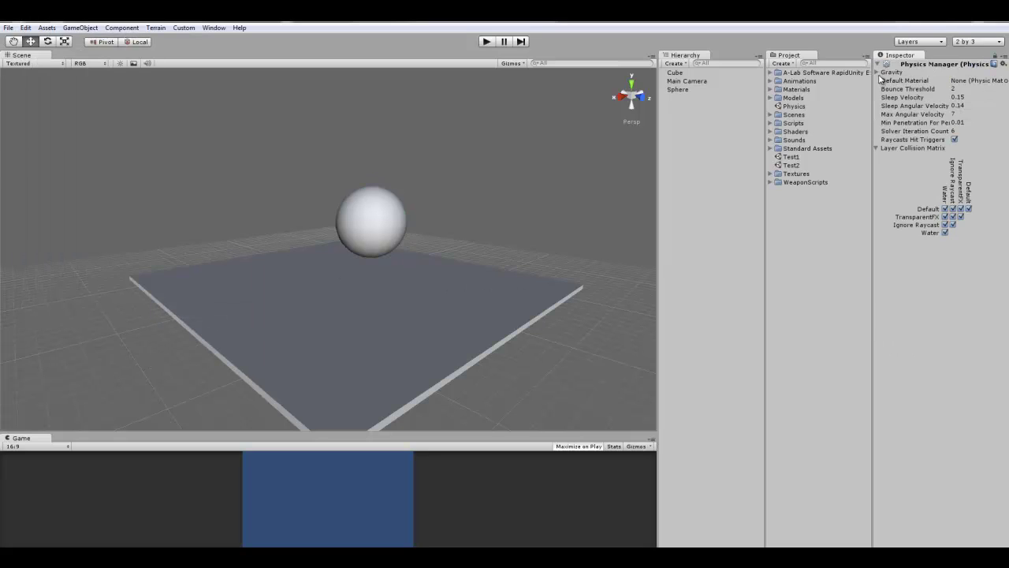
{"action": "left_click", "coordinate": [875, 73]}
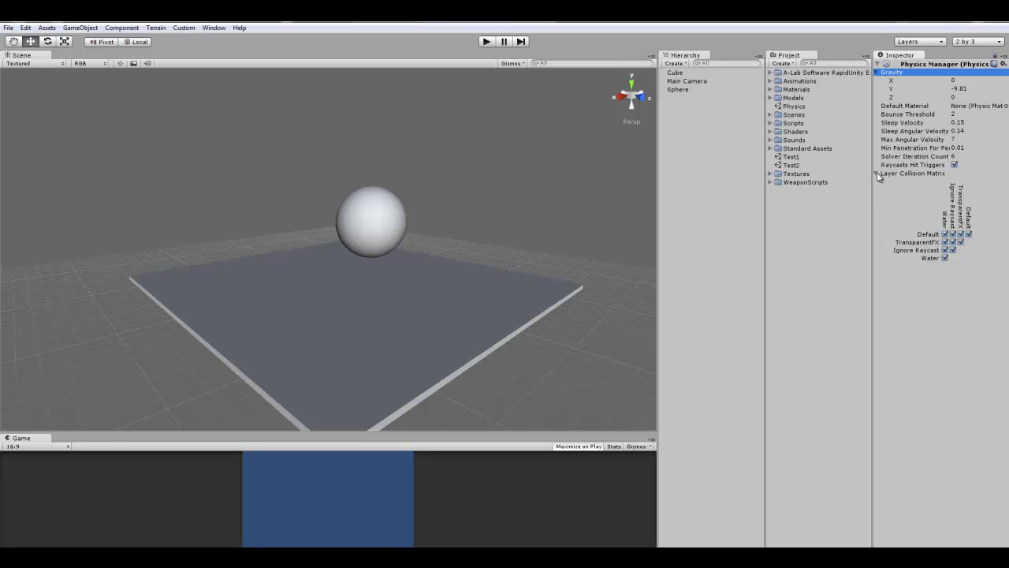
{"action": "left_click", "coordinate": [877, 73]}
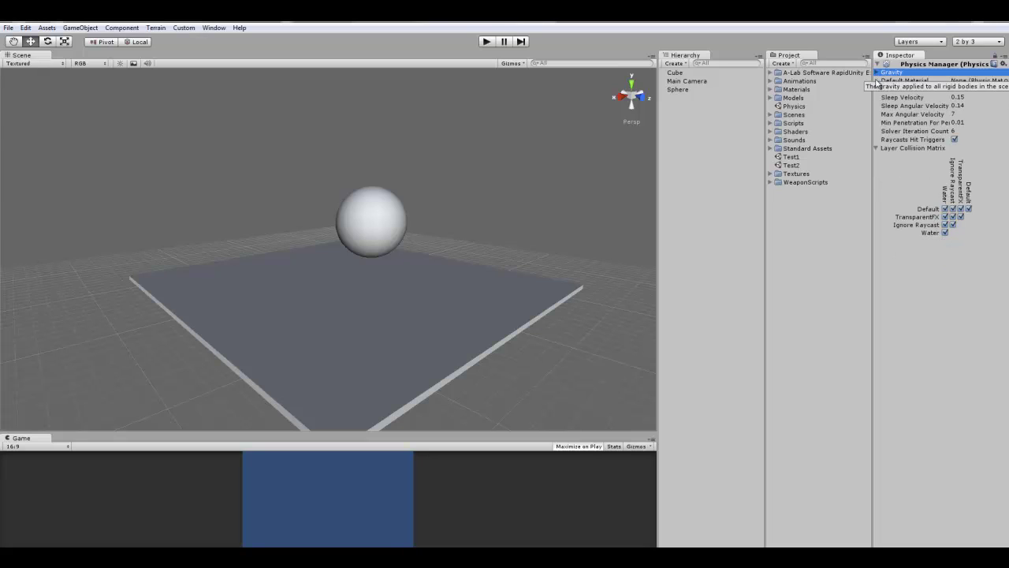
{"action": "left_click", "coordinate": [877, 149]}
{"action": "right_click_drag", "start_coordinate": [542, 181], "coordinate": [457, 202]}
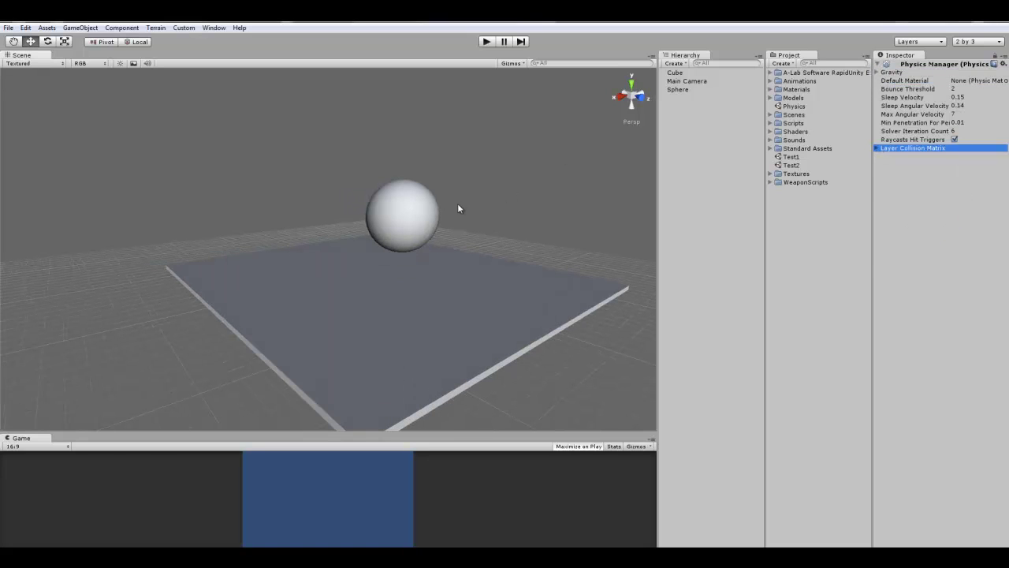
Step: Select the sphere and move it to about X -264.99, Y 99.62, Z -51.74
{"action": "left_click", "coordinate": [395, 206]}
{"action": "right_click_drag", "start_coordinate": [379, 206], "coordinate": [447, 198]}
{"action": "scroll", "coordinate": [448, 197], "scroll_direction": "down", "scroll_amount": 2}
{"action": "left_click_drag", "start_coordinate": [448, 198], "coordinate": [521, 197], "text": "alt"}
{"action": "scroll", "coordinate": [456, 228], "scroll_direction": "up", "scroll_amount": 2}
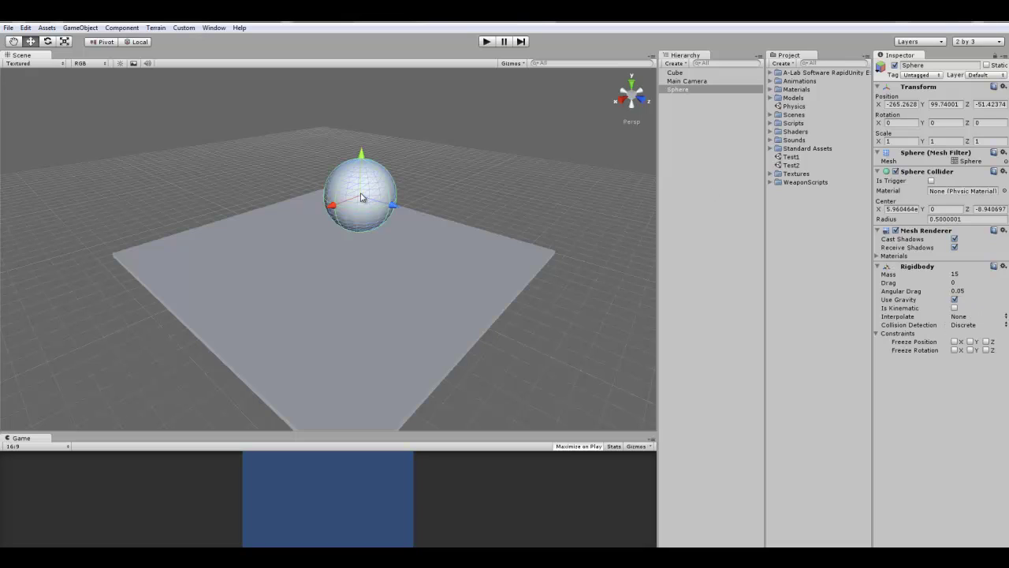
{"action": "left_click_drag", "start_coordinate": [345, 225], "coordinate": [323, 203], "text": "alt"}
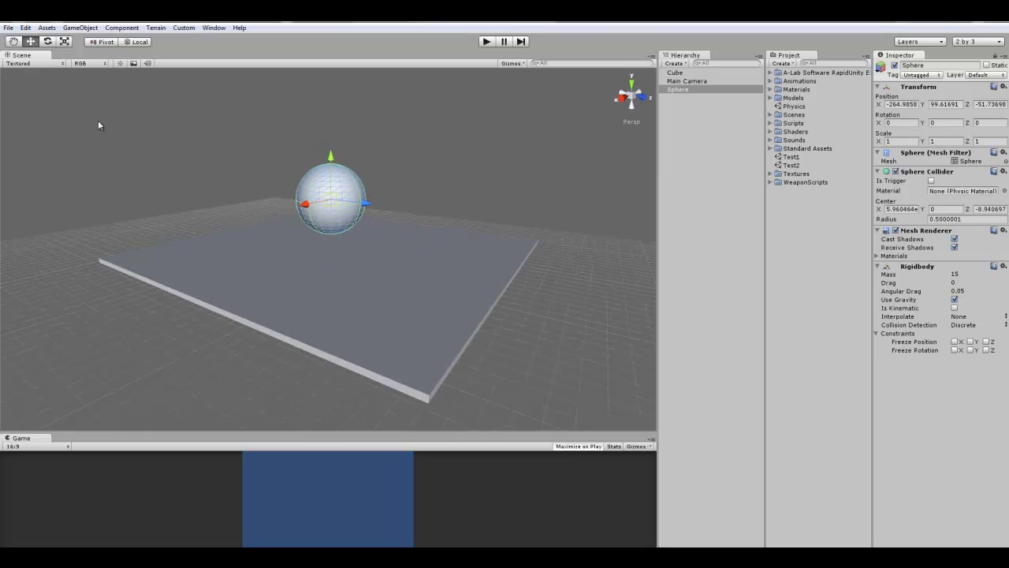
Step: Rotate the sphere freely to about X -23.6, Y -94.5, Z -30, and leave it selected
{"action": "left_click", "coordinate": [48, 42]}
{"action": "left_click_drag", "start_coordinate": [458, 167], "coordinate": [339, 194], "text": "alt"}
{"action": "mouse_move", "coordinate": [331, 197]}
{"action": "left_mouse_down"}
{"action": "mouse_move", "coordinate": [313, 173]}
{"action": "mouse_move", "coordinate": [341, 203]}
{"action": "left_mouse_up"}
{"action": "left_click_drag", "start_coordinate": [351, 207], "coordinate": [408, 158], "text": "alt"}
{"action": "left_click", "coordinate": [418, 153]}
{"action": "scroll", "coordinate": [407, 180], "scroll_direction": "up", "scroll_amount": 2}
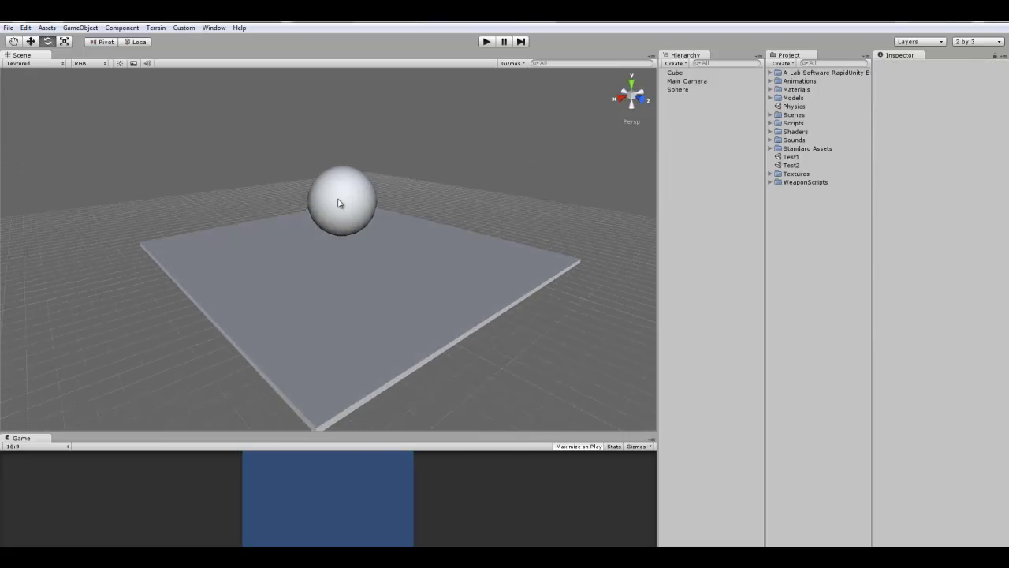
{"action": "left_click", "coordinate": [339, 200]}
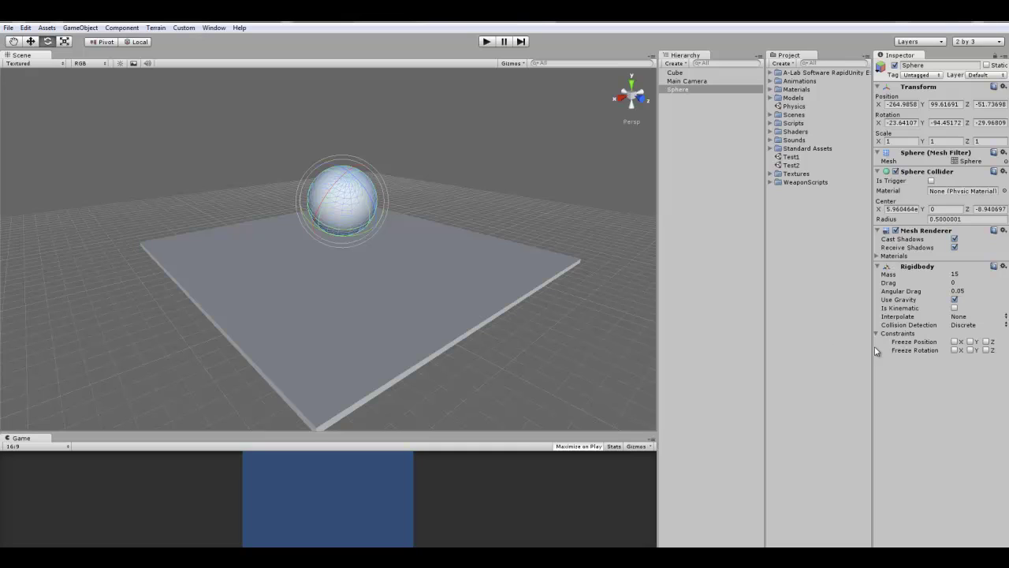
Step: Examine the Interpolate options None, Interpolate and Extrapolate in the sphere's Rigidbody component
{"action": "left_click", "coordinate": [970, 317]}
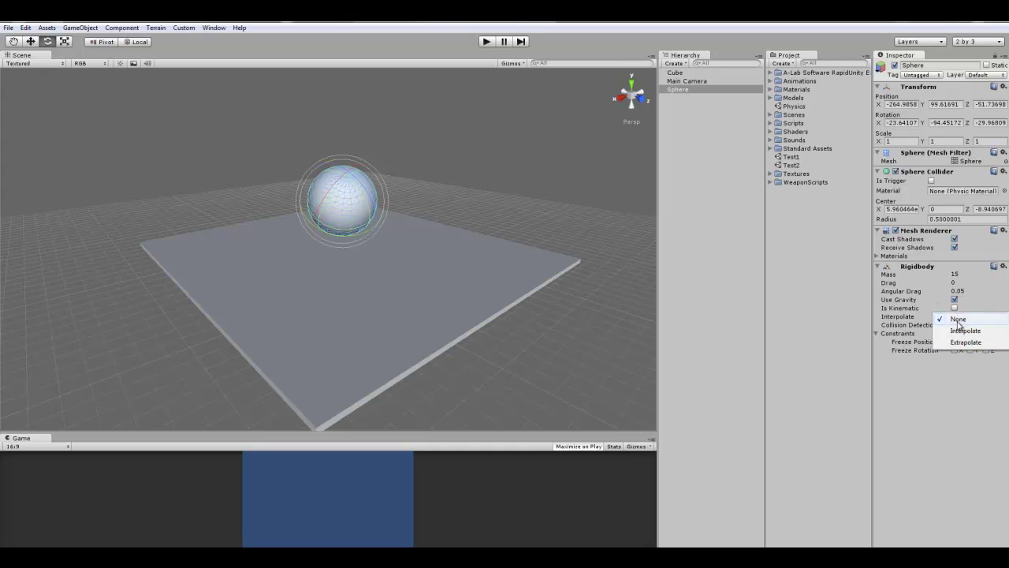
{"action": "left_click", "coordinate": [968, 323]}
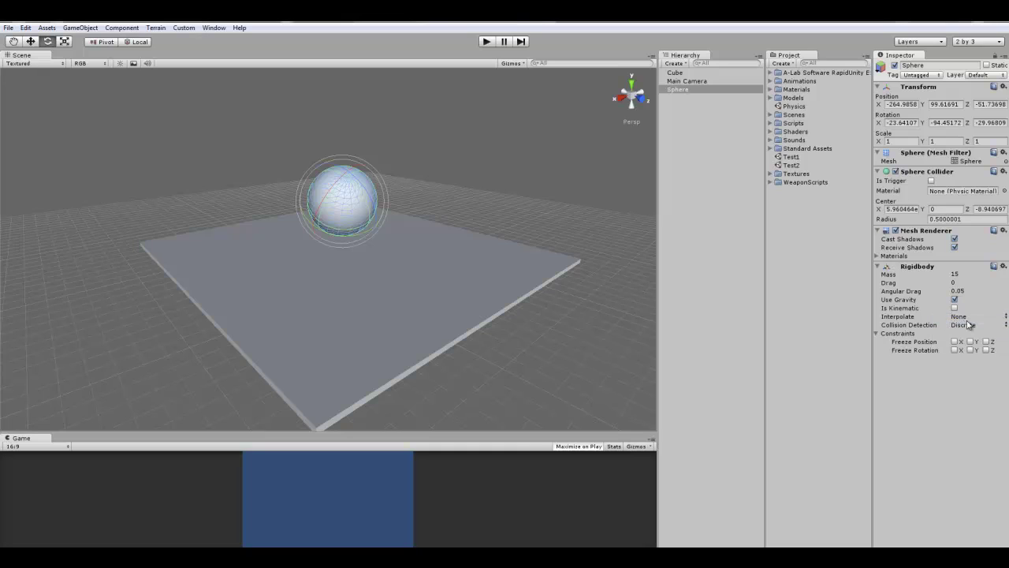
{"action": "left_click", "coordinate": [965, 318]}
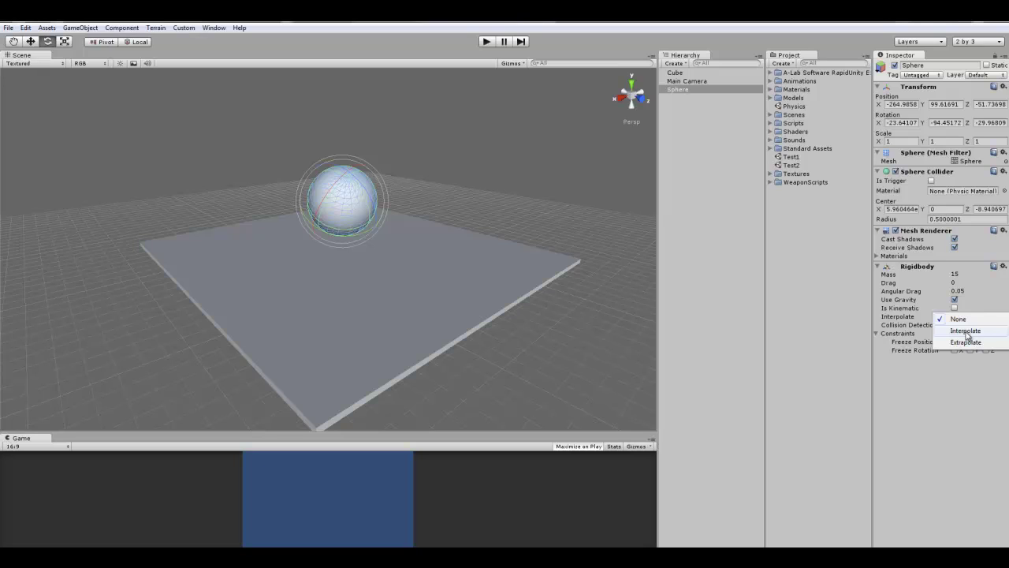
{"action": "left_click", "coordinate": [365, 219]}
{"action": "left_click_drag", "start_coordinate": [341, 211], "coordinate": [336, 181], "text": "alt"}
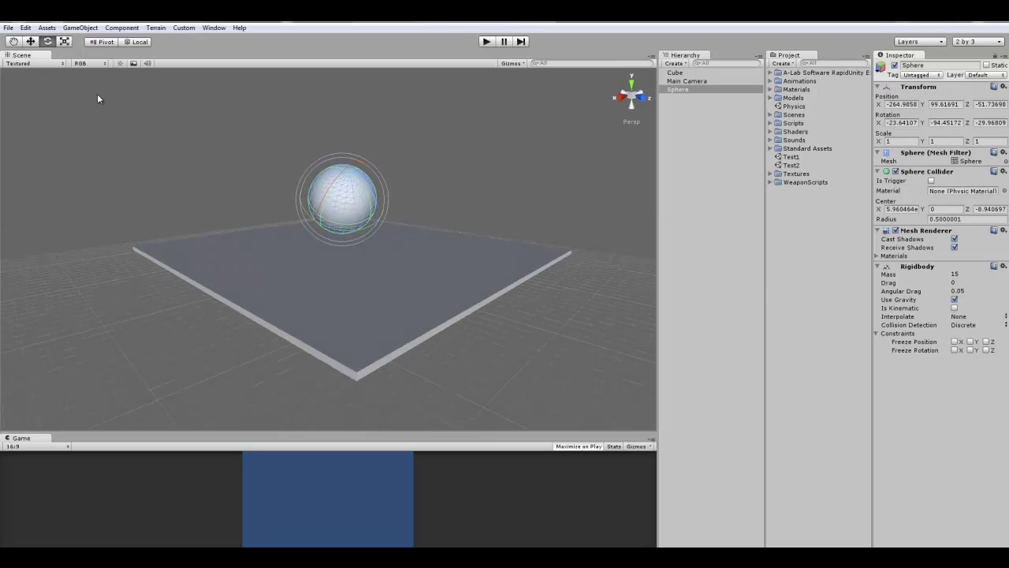
Step: Move the sphere over the platform to about X -264.98, Y 99.34, Z -51.65
{"action": "left_click", "coordinate": [31, 43]}
{"action": "scroll", "coordinate": [258, 164], "scroll_direction": "up", "scroll_amount": 3}
{"action": "left_click_drag", "start_coordinate": [257, 164], "coordinate": [361, 209], "text": "alt"}
{"action": "scroll", "coordinate": [342, 197], "scroll_direction": "down", "scroll_amount": 2}
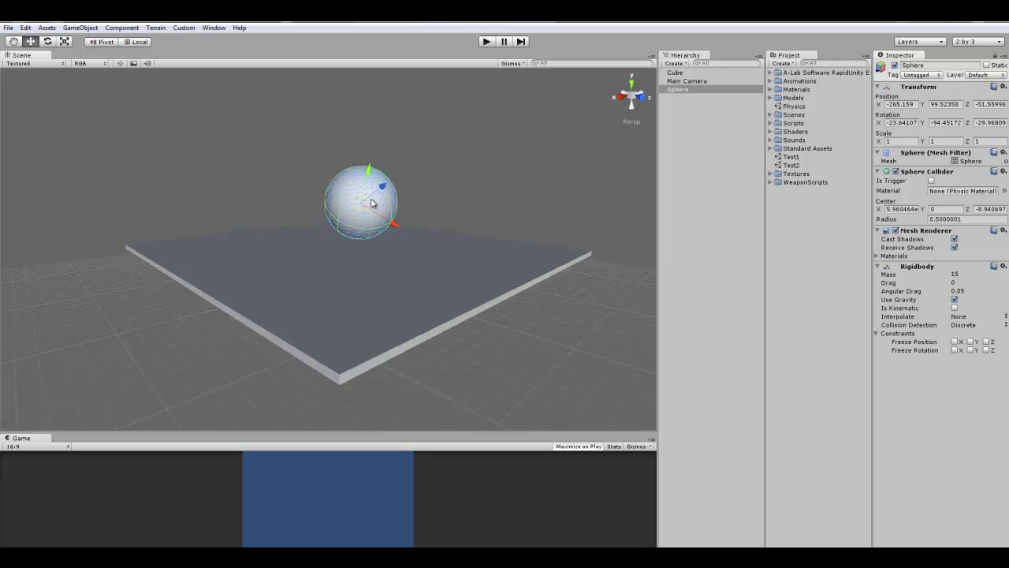
{"action": "left_click_drag", "start_coordinate": [372, 203], "coordinate": [420, 217], "text": "alt"}
{"action": "scroll", "coordinate": [424, 209], "scroll_direction": "down", "scroll_amount": 6}
{"action": "scroll", "coordinate": [403, 211], "scroll_direction": "up", "scroll_amount": 6}
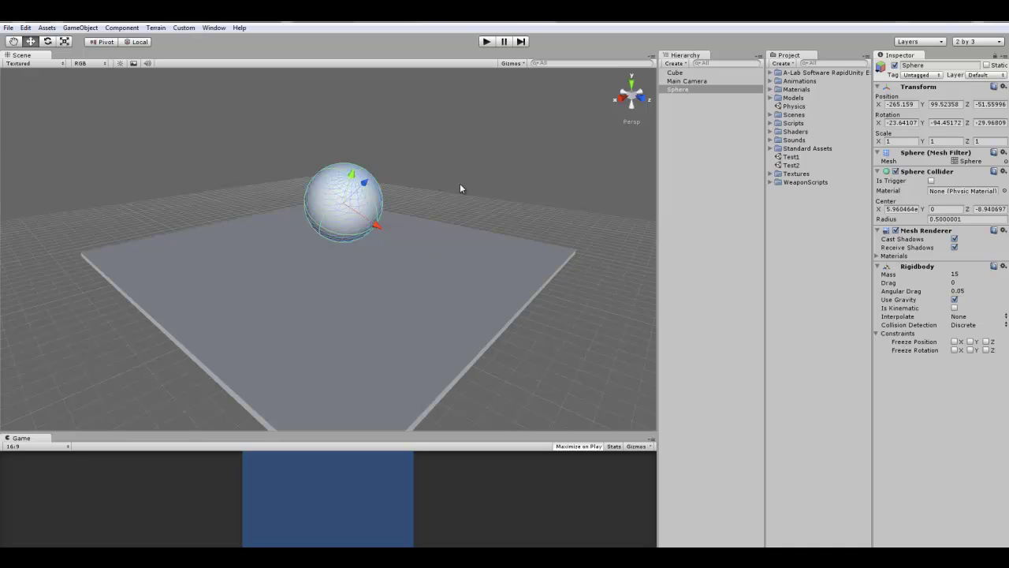
{"action": "left_click_drag", "start_coordinate": [355, 206], "coordinate": [297, 228]}
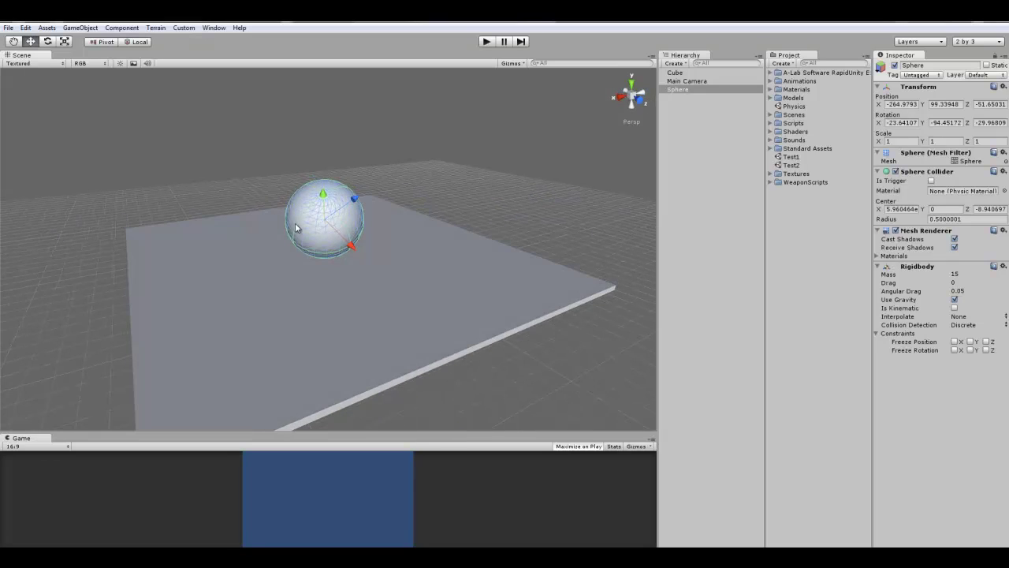
Step: Reselect the sphere and examine its Rigidbody Collision Detection options Discrete, Continuous and Continuous Dynamic
{"action": "scroll", "coordinate": [402, 219], "scroll_direction": "up", "scroll_amount": 4}
{"action": "left_click", "coordinate": [424, 142]}
{"action": "scroll", "coordinate": [429, 169], "scroll_direction": "up", "scroll_amount": 3}
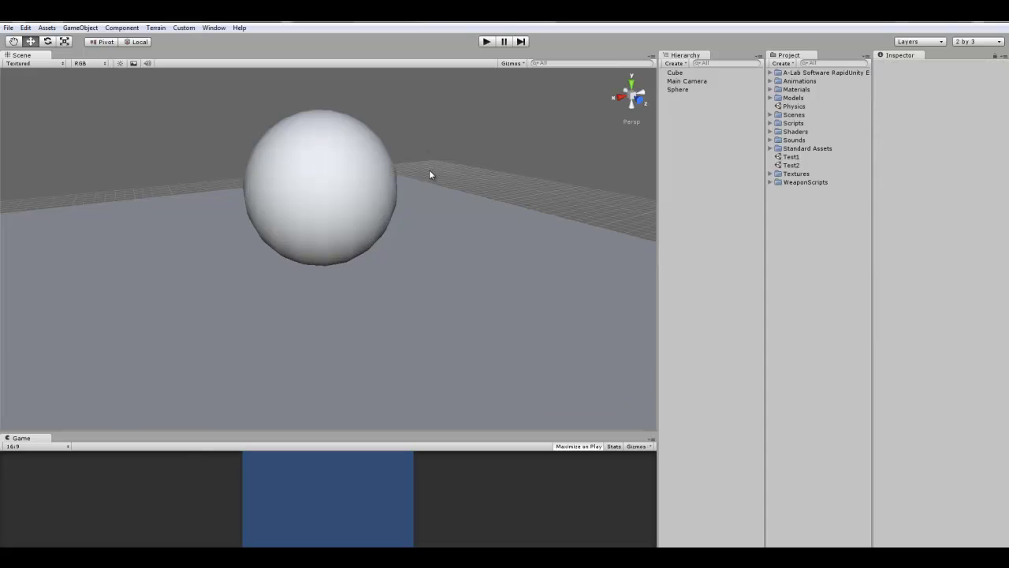
{"action": "left_click", "coordinate": [336, 188]}
{"action": "scroll", "coordinate": [336, 187], "scroll_direction": "down", "scroll_amount": 1}
{"action": "scroll", "coordinate": [337, 191], "scroll_direction": "down", "scroll_amount": 1}
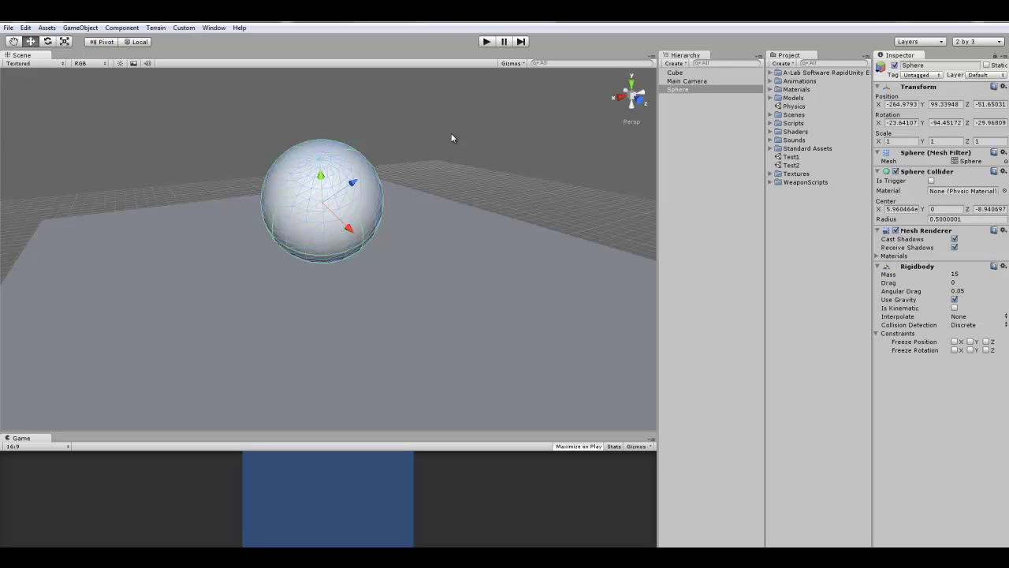
{"action": "left_click", "coordinate": [924, 326]}
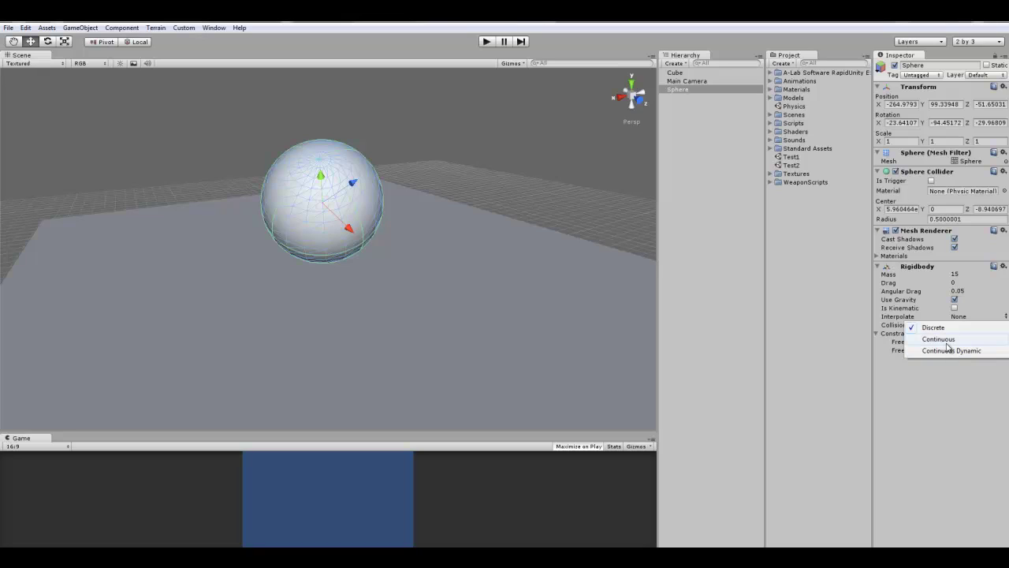
{"action": "left_click", "coordinate": [773, 368]}
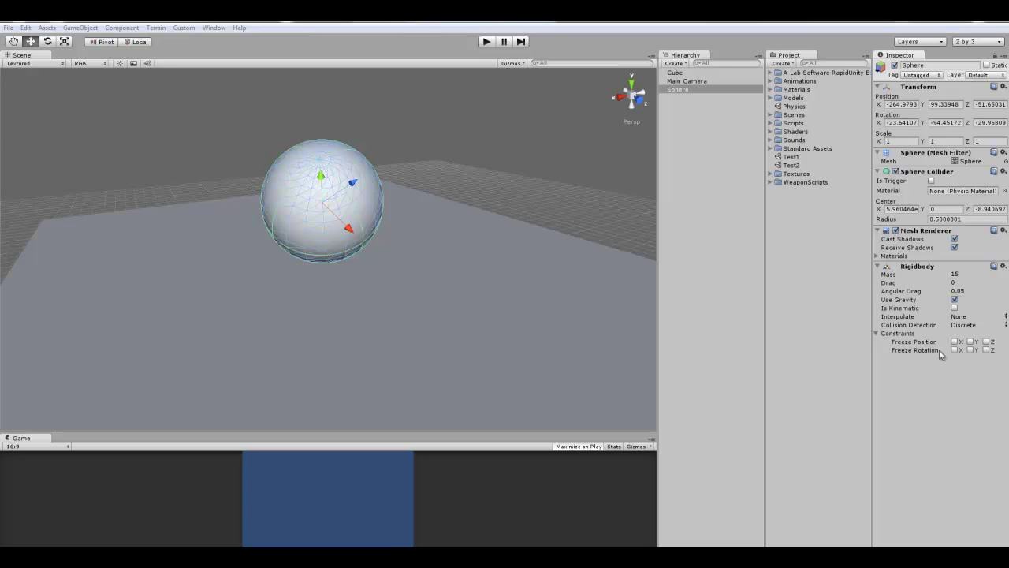
{"action": "left_click", "coordinate": [973, 327]}
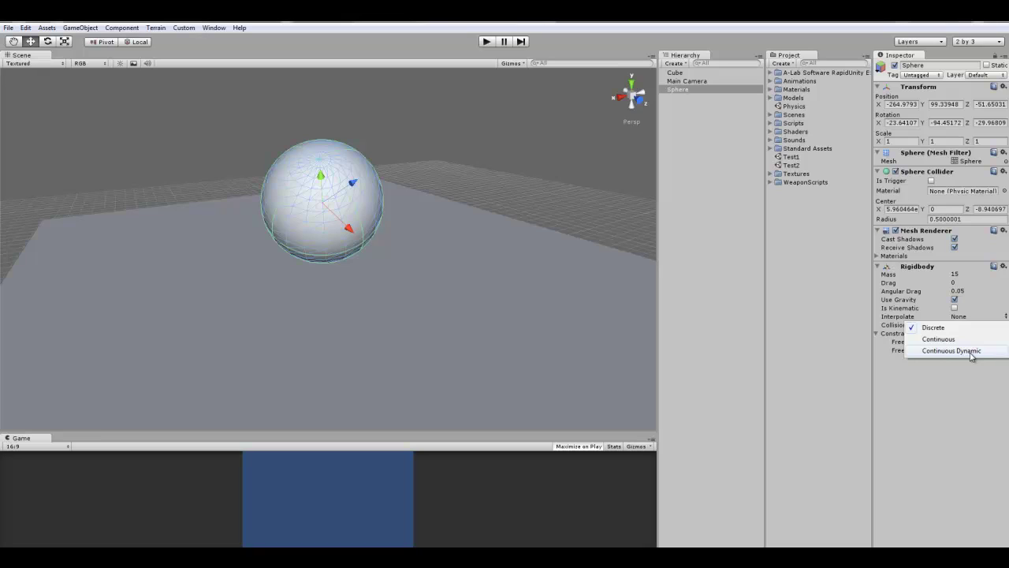
{"action": "left_click", "coordinate": [918, 329]}
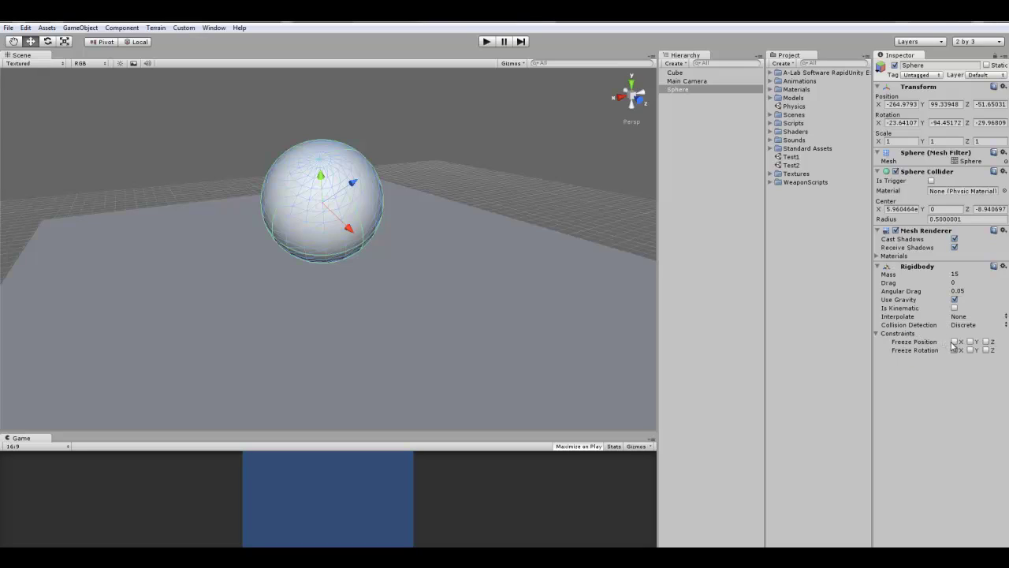
Step: Rotate the sphere to about X 3.7, Y -106, Z -0.5 and place it at about X -264.50, Y 99.43, Z -51.74
{"action": "left_click_drag", "start_coordinate": [338, 196], "coordinate": [140, 137], "text": "alt"}
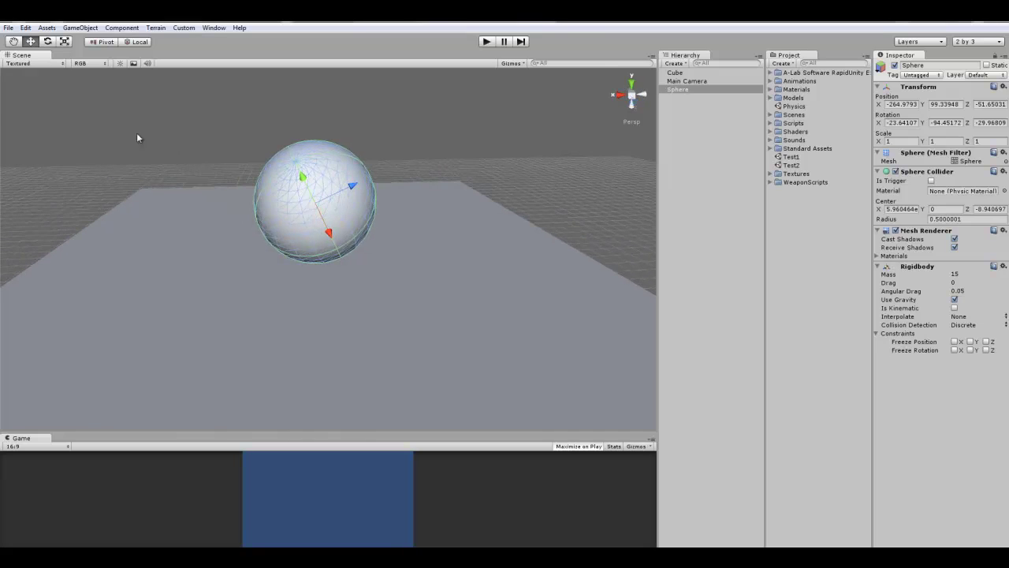
{"action": "left_click", "coordinate": [48, 41]}
{"action": "left_click_drag", "start_coordinate": [455, 282], "coordinate": [316, 225], "text": "alt"}
{"action": "scroll", "coordinate": [418, 217], "scroll_direction": "down", "scroll_amount": 9, "text": "alt"}
{"action": "scroll", "coordinate": [425, 197], "scroll_direction": "up", "scroll_amount": 6}
{"action": "left_click", "coordinate": [31, 41]}
Step: Try the Freeze Position constraints on the X, Y and Z axes of the sphere's Rigidbody and clear them again
{"action": "left_click", "coordinate": [954, 341]}
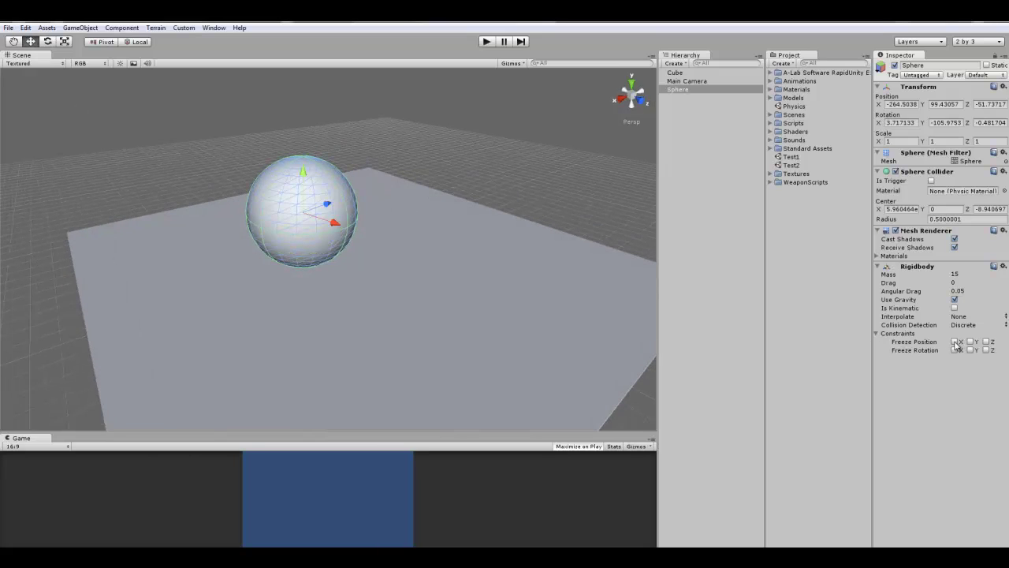
{"action": "left_click", "coordinate": [970, 341]}
{"action": "left_click", "coordinate": [986, 342]}
{"action": "left_click", "coordinate": [970, 342]}
{"action": "left_click", "coordinate": [955, 341]}
Step: Move the sphere to about X -264.90, Y 99.41, Z -51.49 and rotate it to about X -2.0, Y -275.8, Z -9.7
{"action": "left_click_drag", "start_coordinate": [341, 234], "coordinate": [344, 283]}
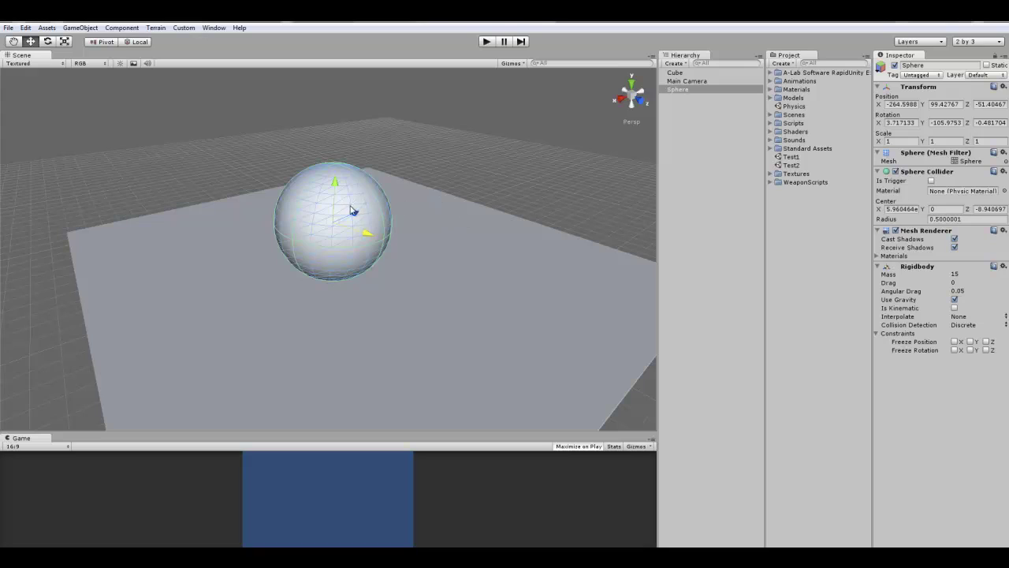
{"action": "left_click_drag", "start_coordinate": [354, 211], "coordinate": [379, 218]}
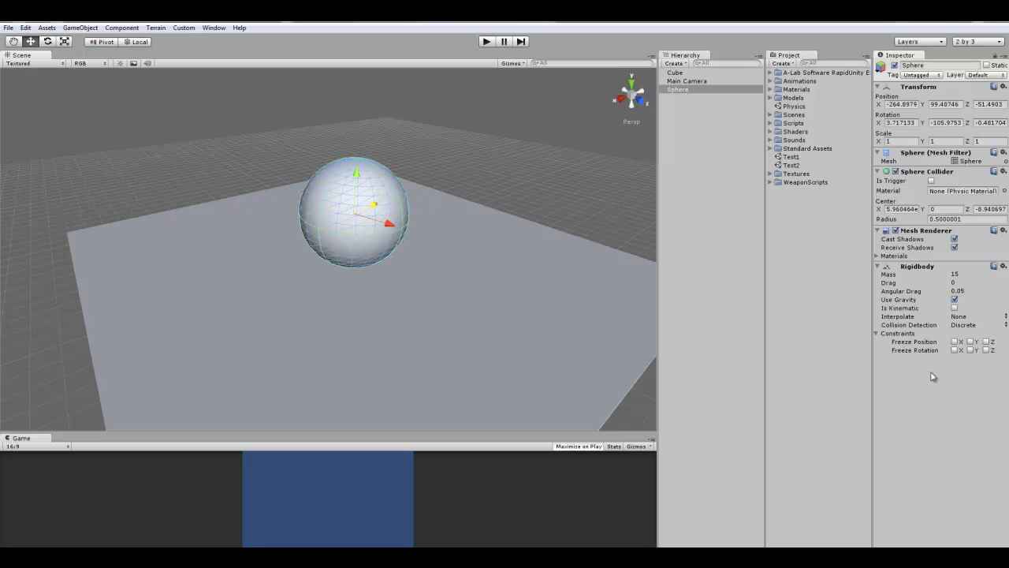
{"action": "left_click", "coordinate": [52, 43]}
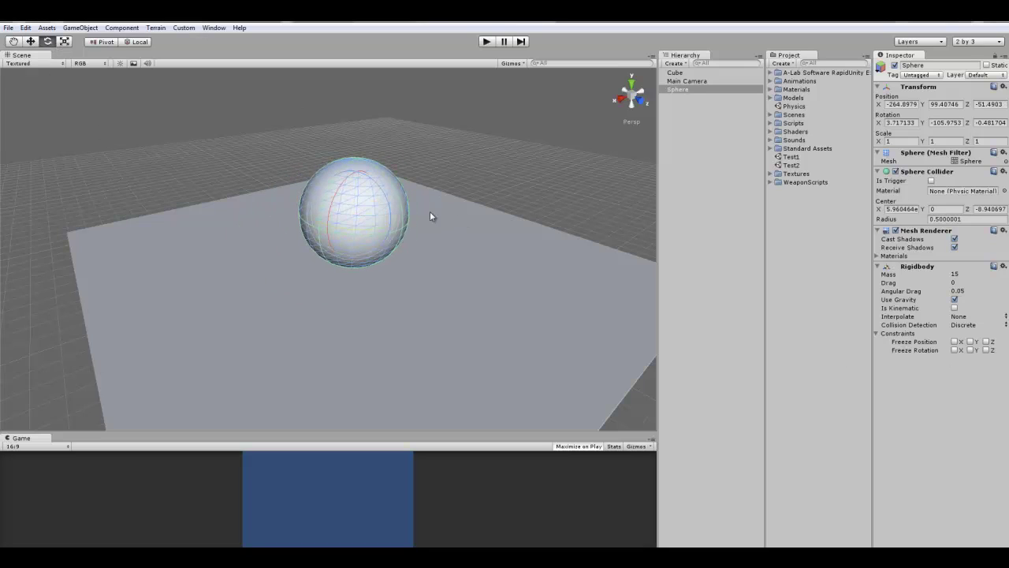
{"action": "mouse_move", "coordinate": [390, 216]}
{"action": "left_mouse_down"}
{"action": "mouse_move", "coordinate": [399, 293]}
{"action": "mouse_move", "coordinate": [344, 122]}
{"action": "mouse_move", "coordinate": [405, 268]}
{"action": "mouse_move", "coordinate": [449, 428]}
{"action": "mouse_move", "coordinate": [394, 202]}
{"action": "left_mouse_up"}
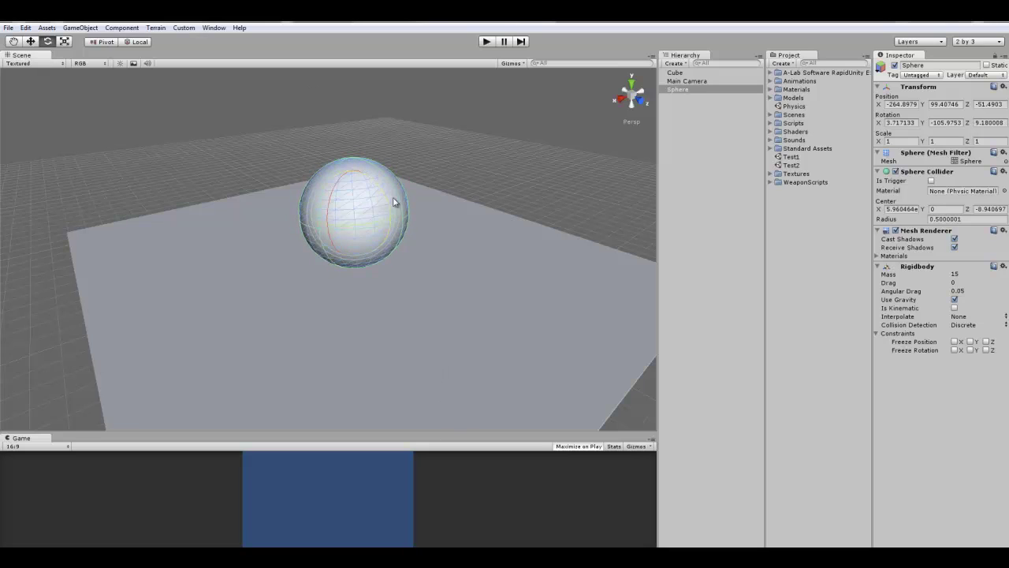
{"action": "left_click_drag", "start_coordinate": [367, 227], "coordinate": [646, 237]}
Step: Freeze the sphere's rotation on X and Z, turn it to about X -2.8, Y -280.6, Z -9.5, and collapse the Constraints section
{"action": "left_click", "coordinate": [954, 350]}
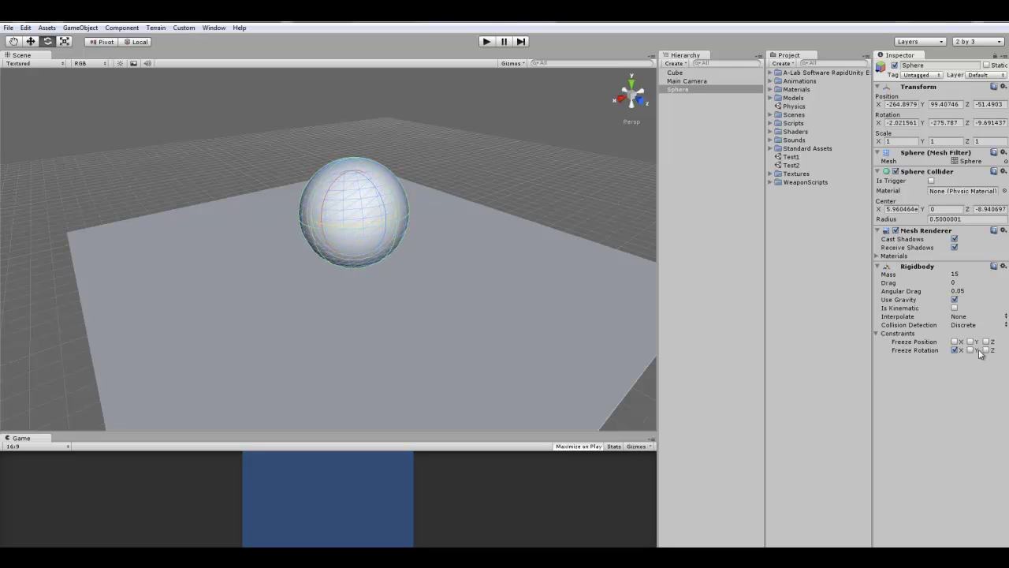
{"action": "mouse_move", "coordinate": [315, 229]}
{"action": "left_mouse_down"}
{"action": "mouse_move", "coordinate": [354, 219]}
{"action": "mouse_move", "coordinate": [331, 231]}
{"action": "left_mouse_up"}
{"action": "scroll", "coordinate": [338, 234], "scroll_direction": "up", "scroll_amount": 3}
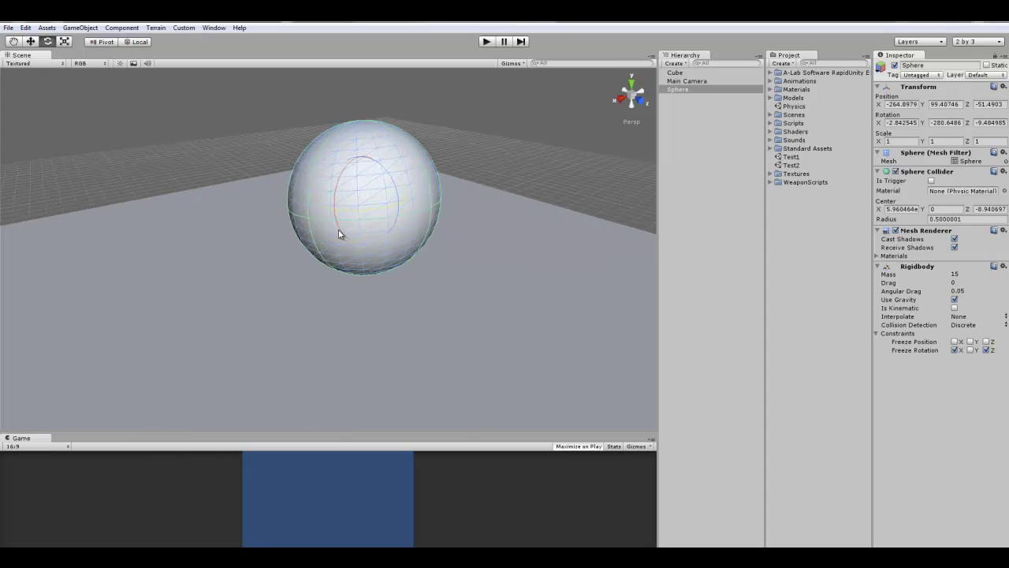
{"action": "scroll", "coordinate": [338, 234], "scroll_direction": "down", "scroll_amount": 5}
{"action": "right_click_drag", "start_coordinate": [338, 234], "coordinate": [374, 218]}
{"action": "left_click", "coordinate": [876, 334]}
Step: Raise the sphere well clear of the platform, view the scene from the platform's front edge, and deselect the sphere
{"action": "scroll", "coordinate": [369, 254], "scroll_direction": "down", "scroll_amount": 1}
{"action": "left_click_drag", "start_coordinate": [369, 254], "coordinate": [465, 186], "text": "alt"}
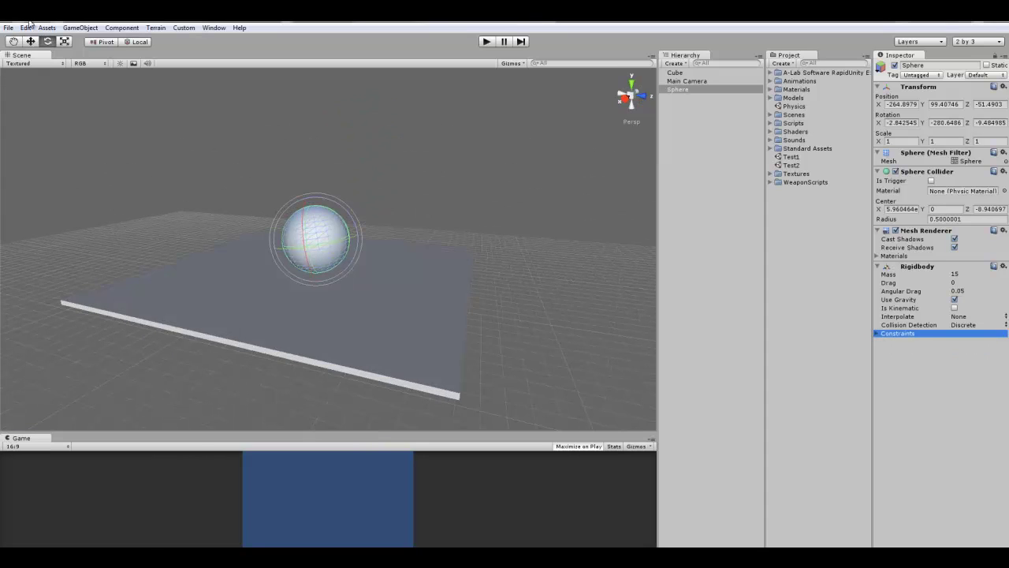
{"action": "left_click", "coordinate": [32, 43]}
{"action": "left_click_drag", "start_coordinate": [170, 207], "coordinate": [238, 195], "text": "alt"}
{"action": "left_click_drag", "start_coordinate": [320, 241], "coordinate": [325, 130]}
{"action": "left_click_drag", "start_coordinate": [325, 130], "coordinate": [359, 148], "text": "alt"}
{"action": "left_click", "coordinate": [381, 178]}
{"action": "scroll", "coordinate": [343, 197], "scroll_direction": "down", "scroll_amount": 3}
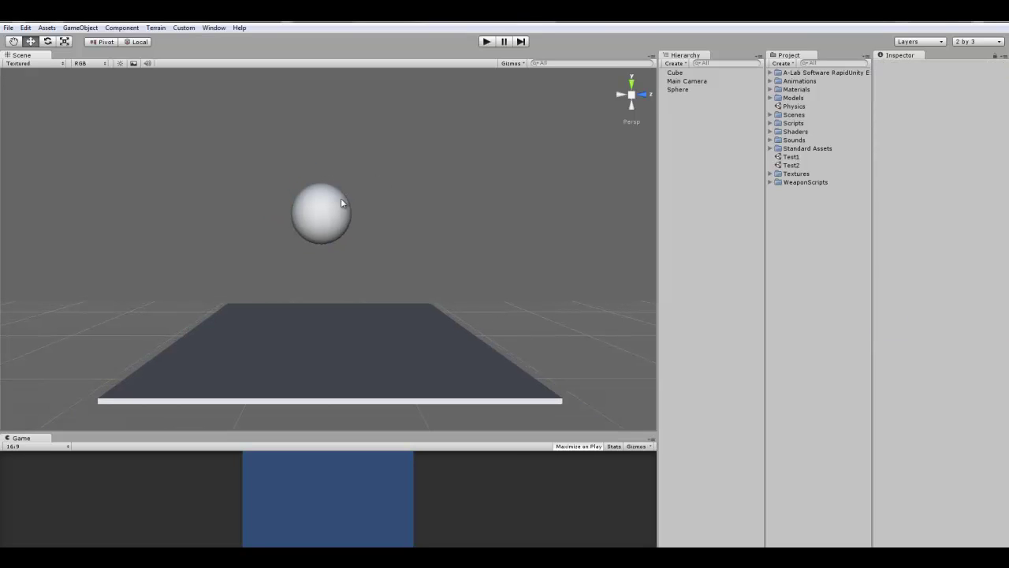
Step: Select the sphere again, lift it much higher above the platform, and deselect it to view the platform from above
{"action": "left_click", "coordinate": [340, 199]}
{"action": "scroll", "coordinate": [330, 208], "scroll_direction": "down", "scroll_amount": 5}
{"action": "scroll", "coordinate": [329, 229], "scroll_direction": "up", "scroll_amount": 4}
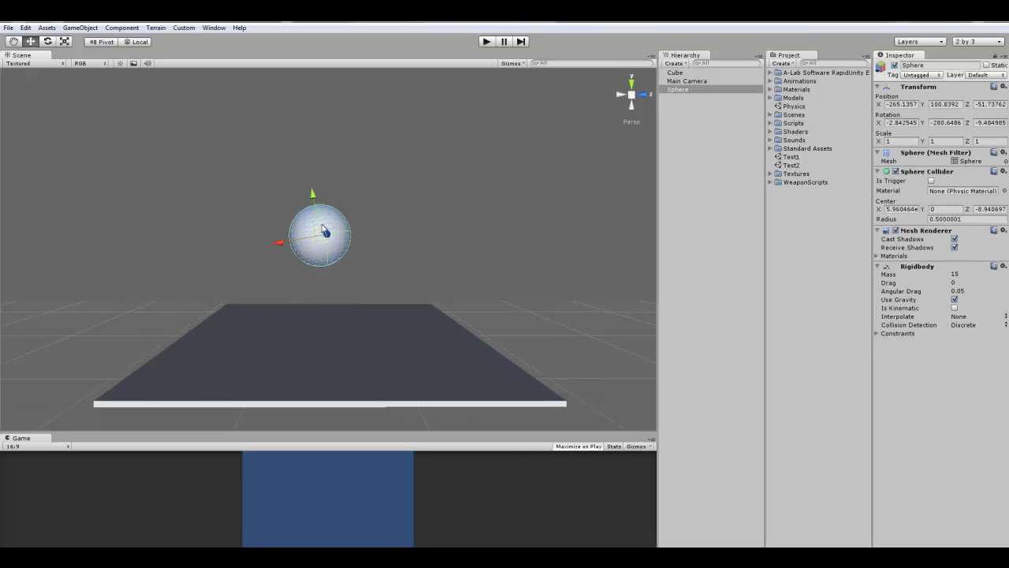
{"action": "left_click_drag", "start_coordinate": [324, 233], "coordinate": [339, 104]}
{"action": "left_click", "coordinate": [454, 175]}
{"action": "left_click_drag", "start_coordinate": [454, 175], "coordinate": [446, 299], "text": "alt"}
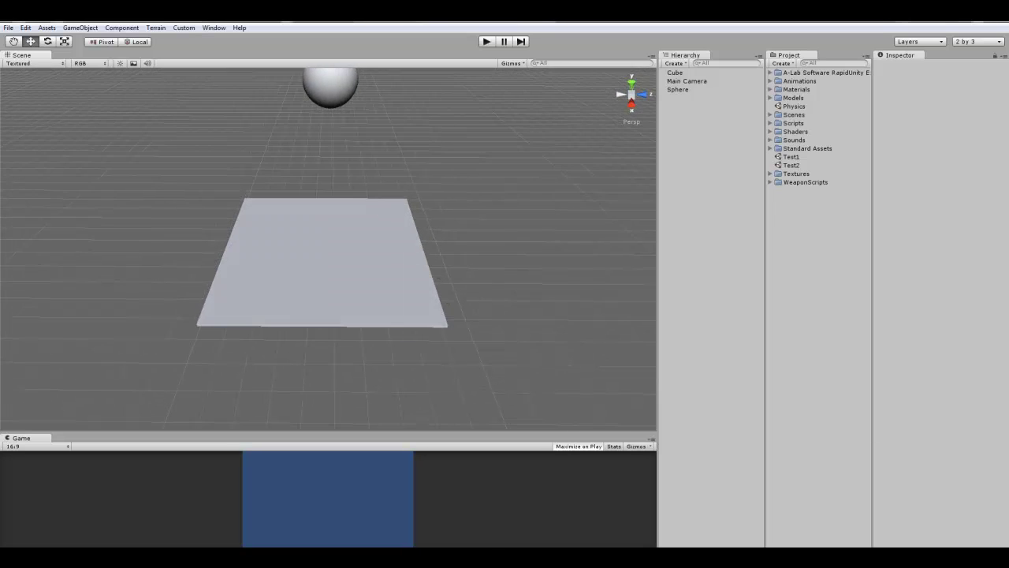